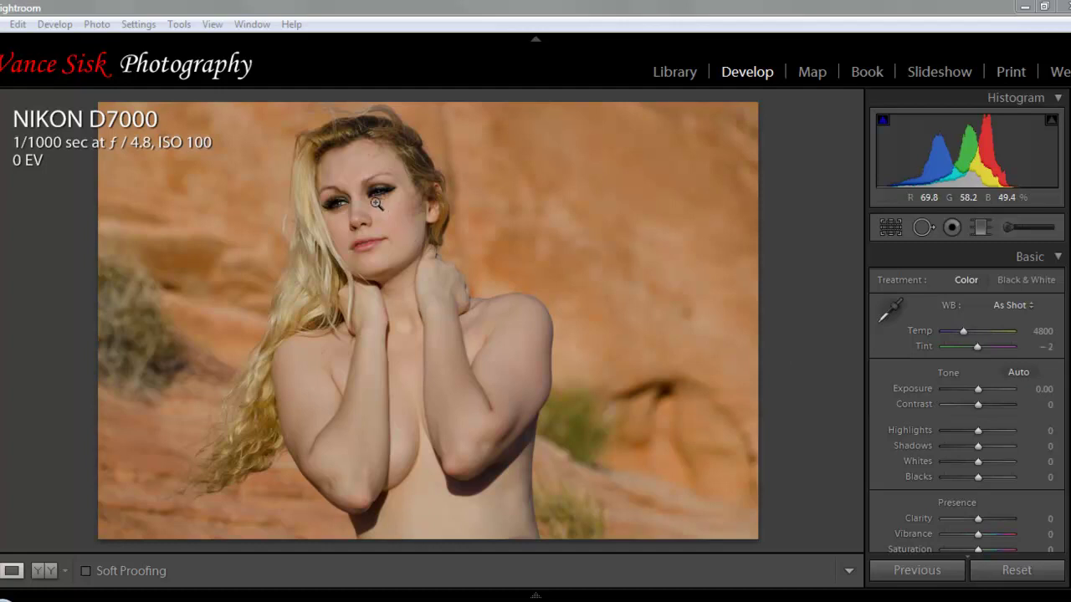
Step: Examine the model's forehead, eyes, cheeks and mouth up close for skin blemishes and areas to retouch
click(360, 178)
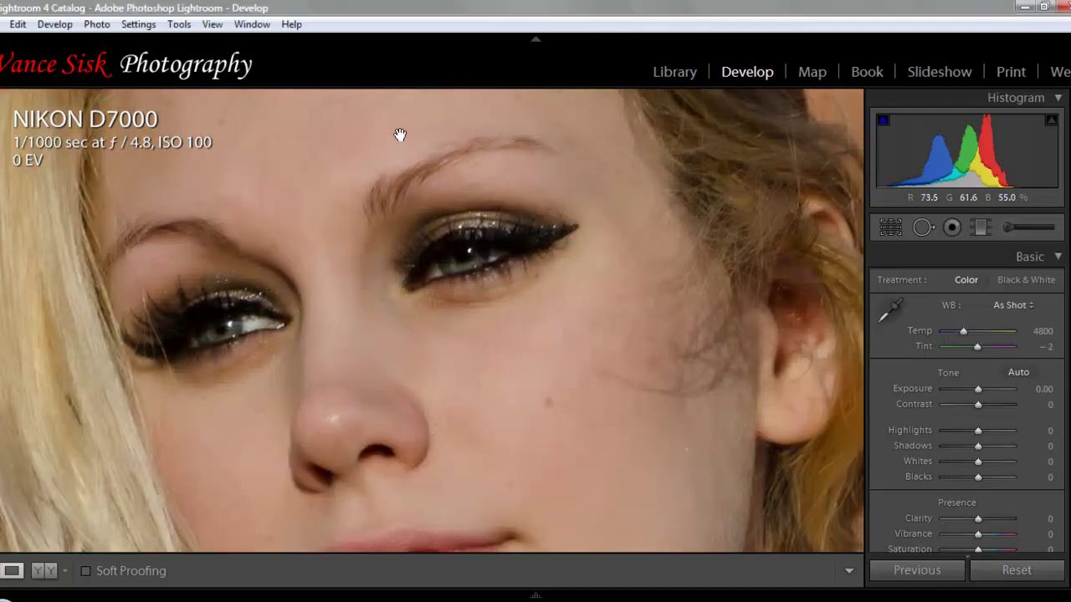
drag(399, 140, 433, 254)
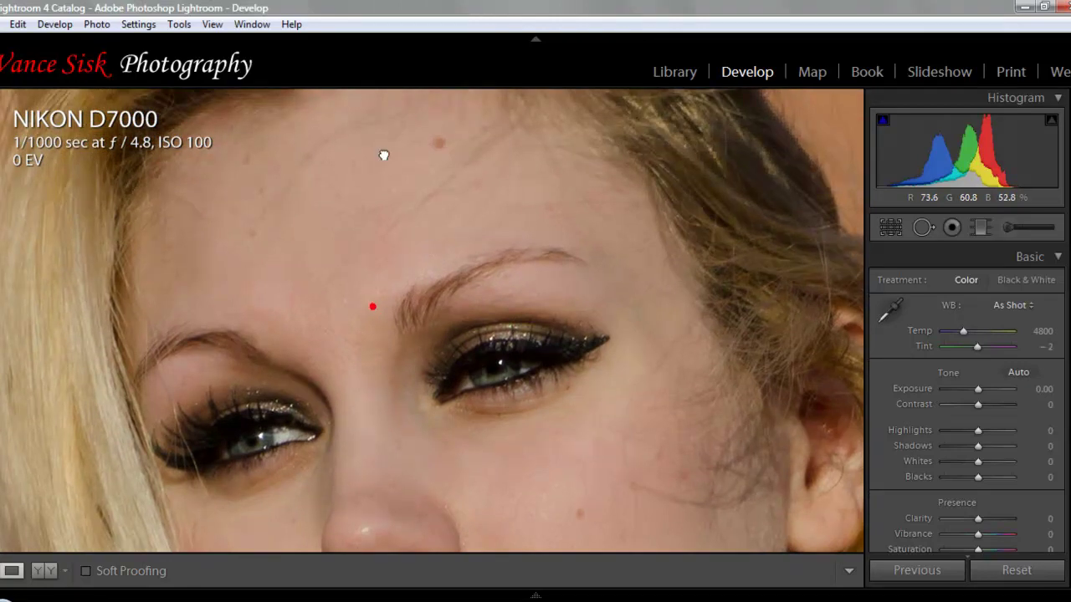
drag(377, 465, 394, 223)
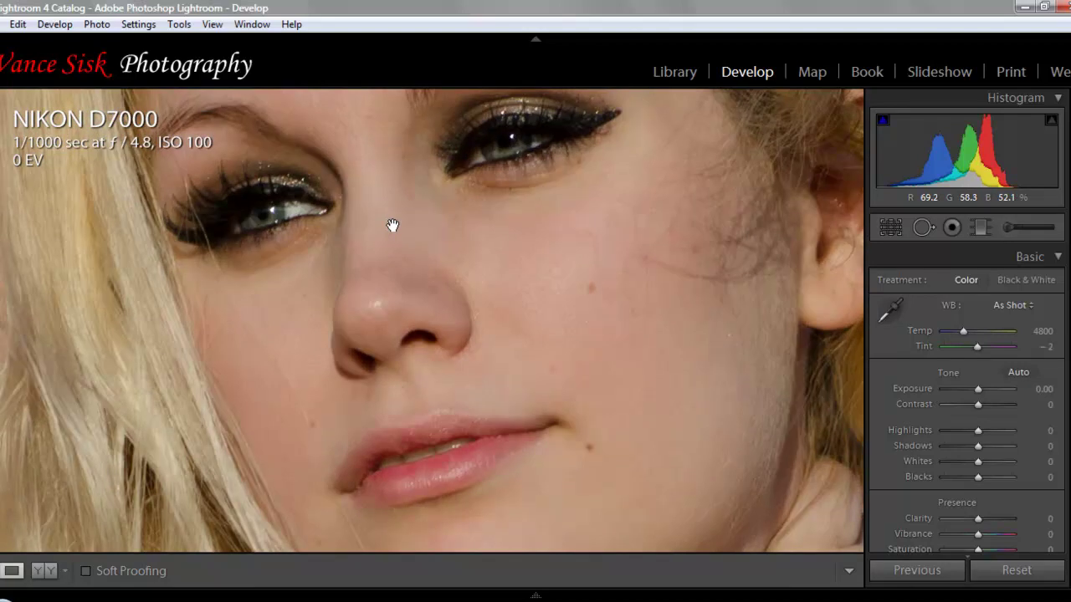
drag(390, 216, 406, 293)
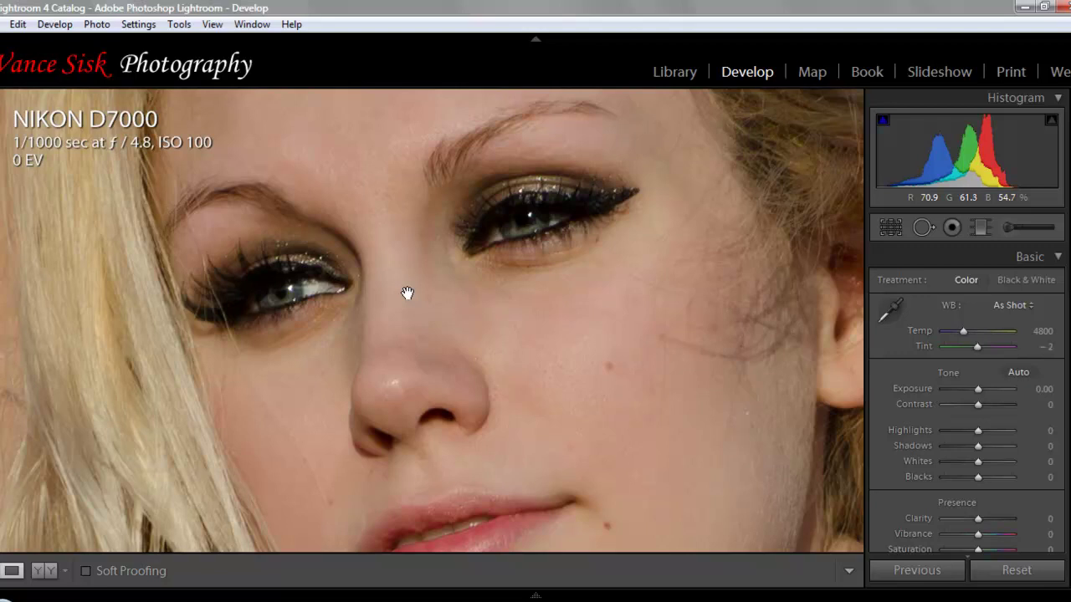
drag(395, 240, 410, 306)
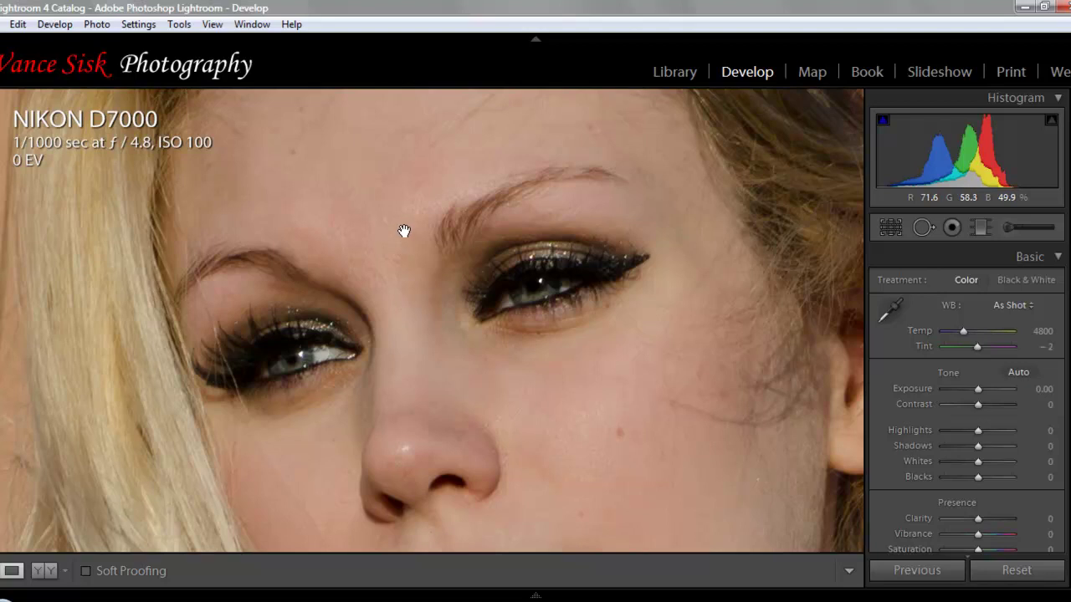
drag(406, 231, 403, 290)
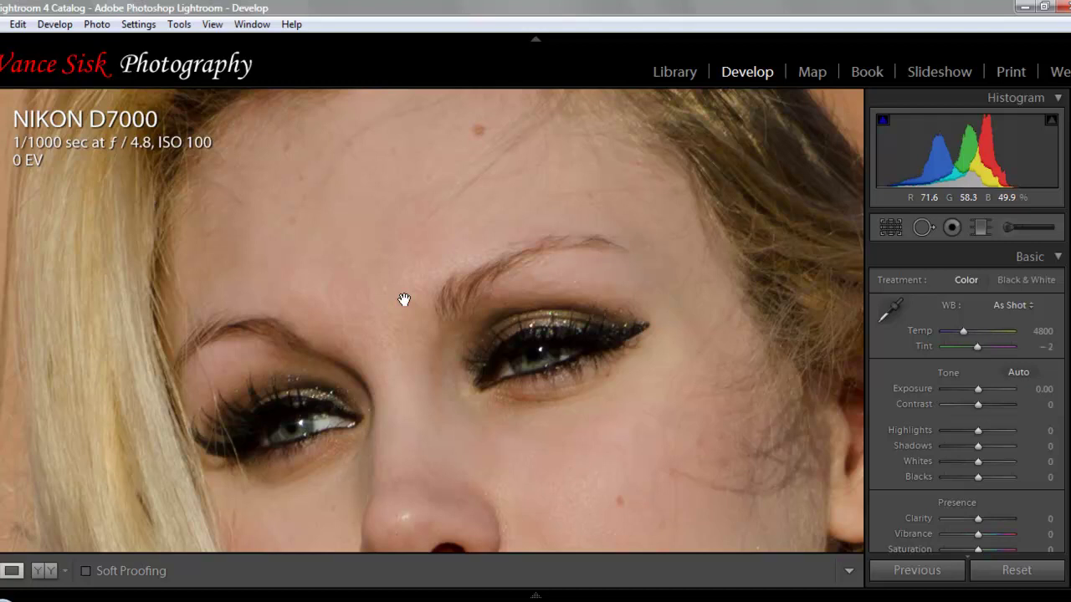
click(407, 342)
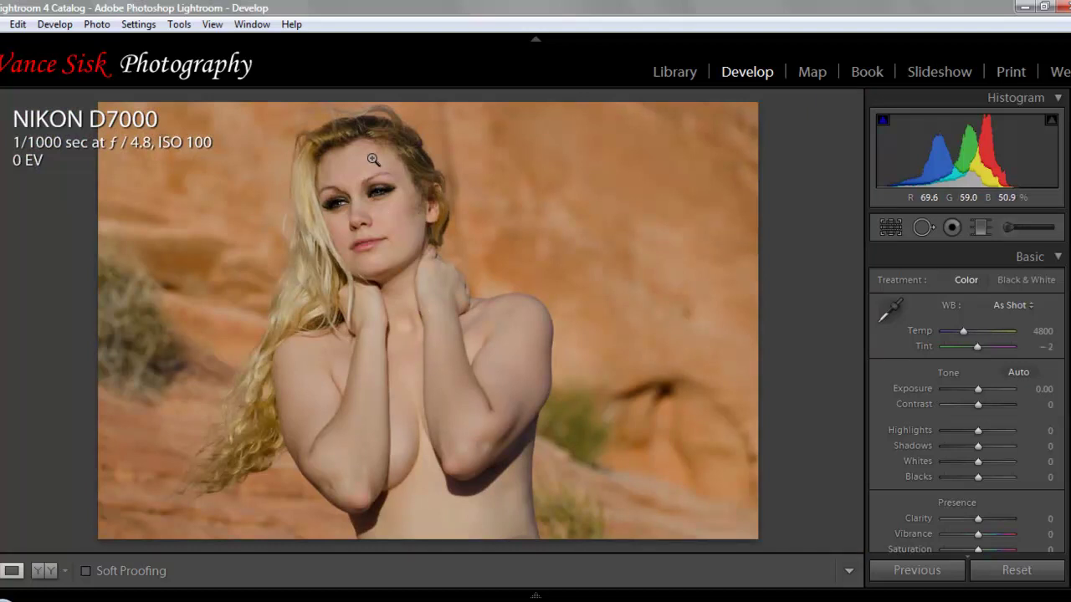
click(378, 231)
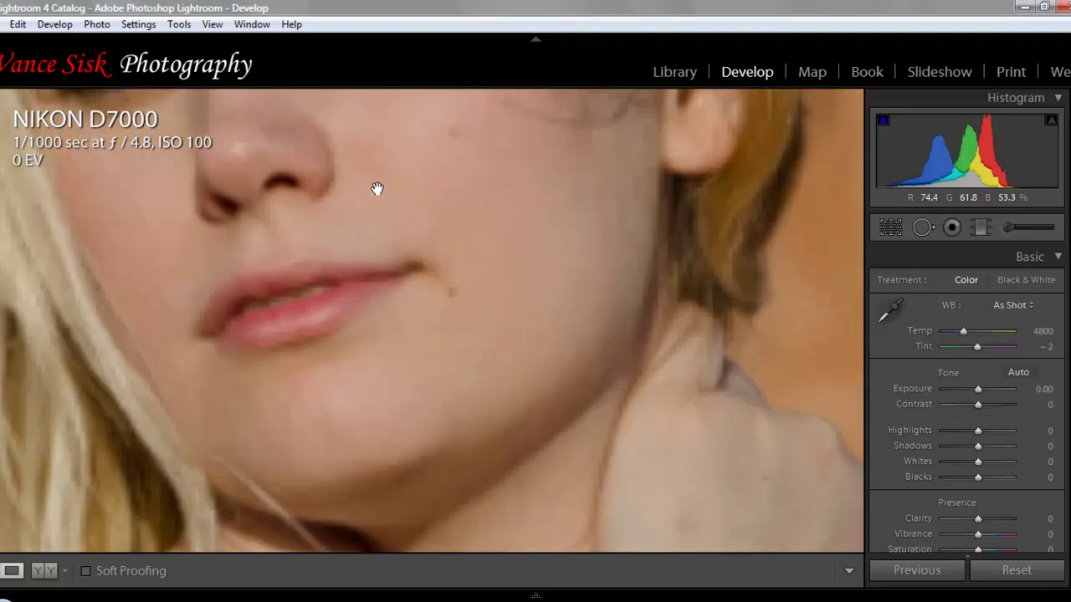
drag(377, 190, 379, 284)
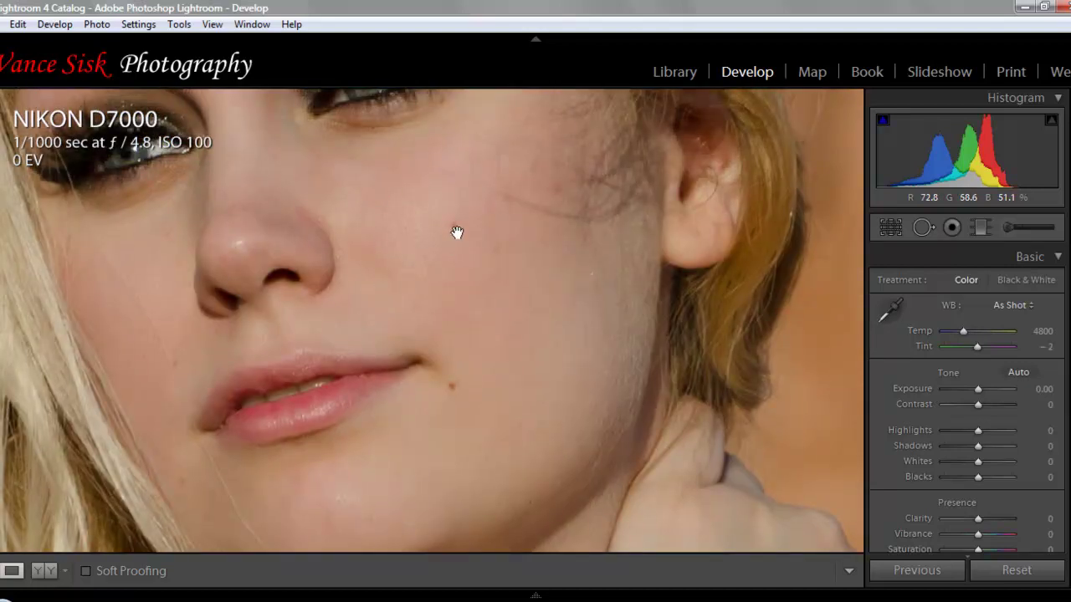
drag(444, 149, 471, 277)
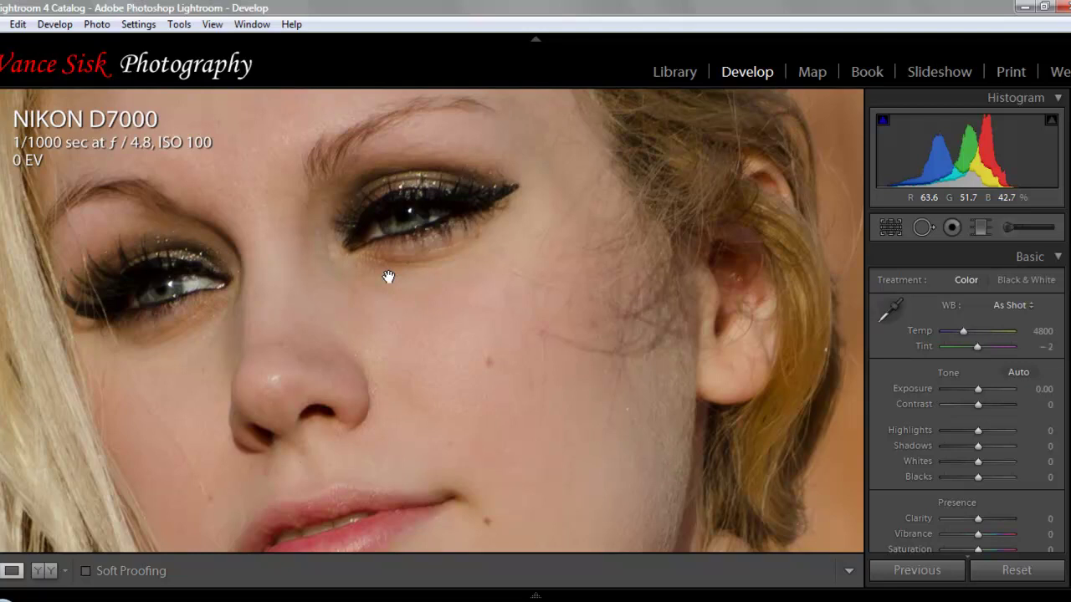
drag(363, 224, 439, 359)
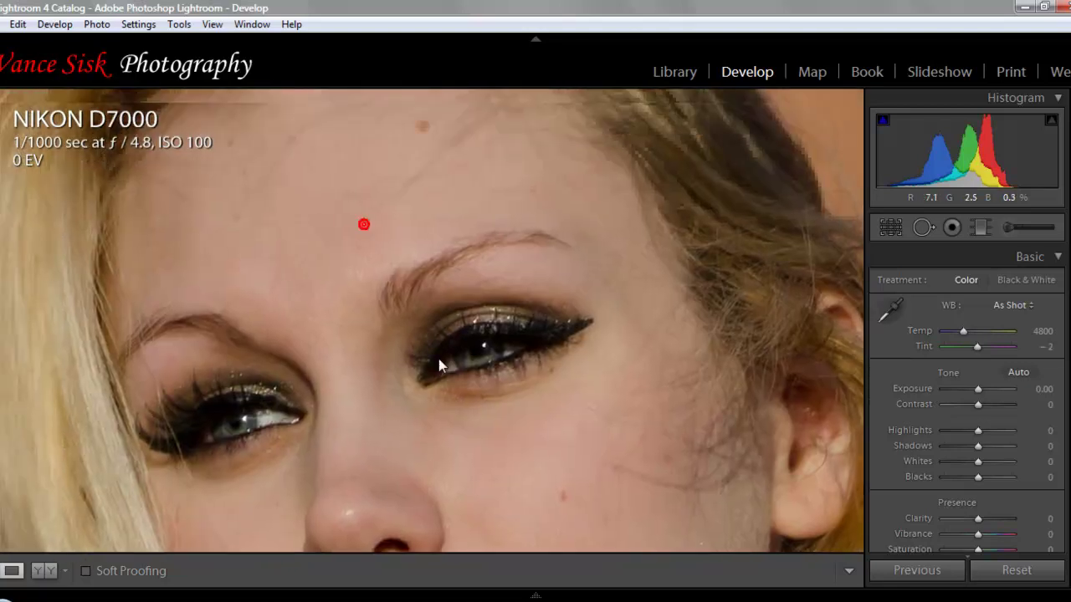
mouse_move(411, 229)
mouse_down()
mouse_move(410, 282)
mouse_move(445, 282)
mouse_up()
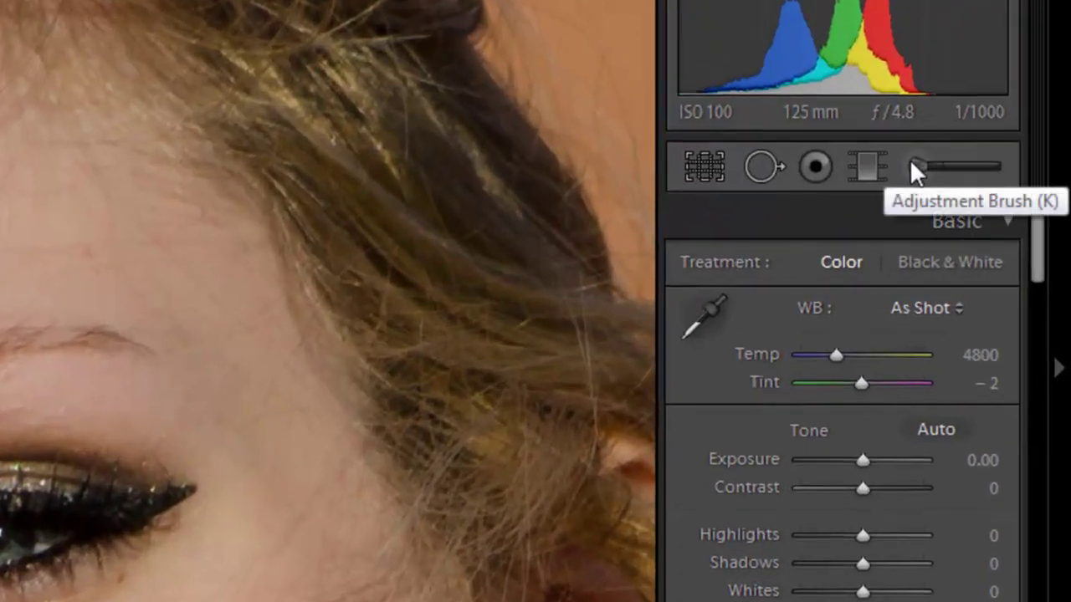
Step: Paint the Iris Enhance effect over both irises with a smaller Adjustment Brush
click(910, 161)
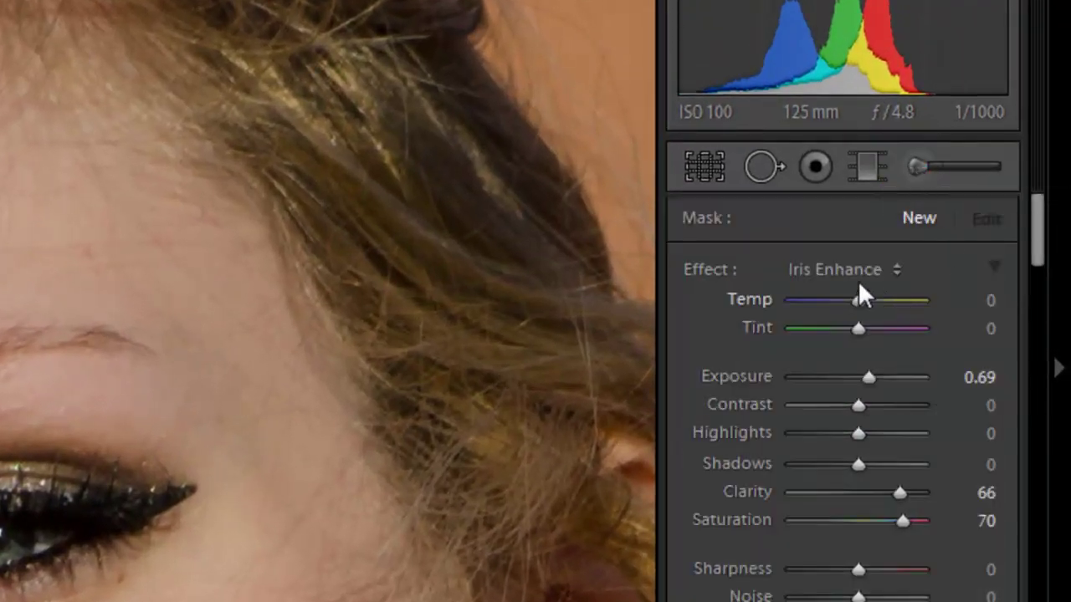
click(838, 271)
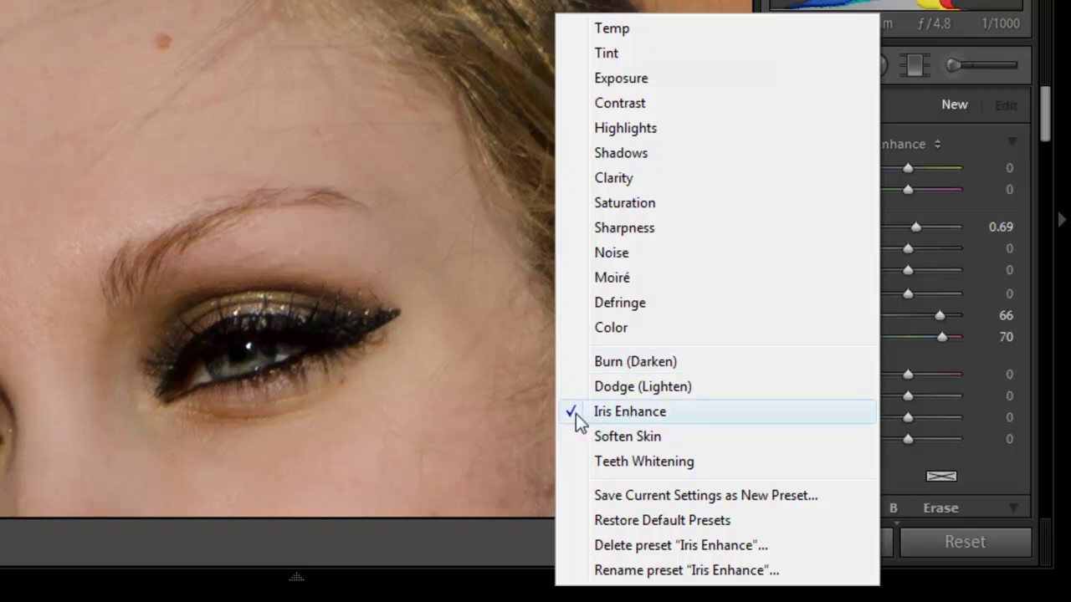
click(608, 411)
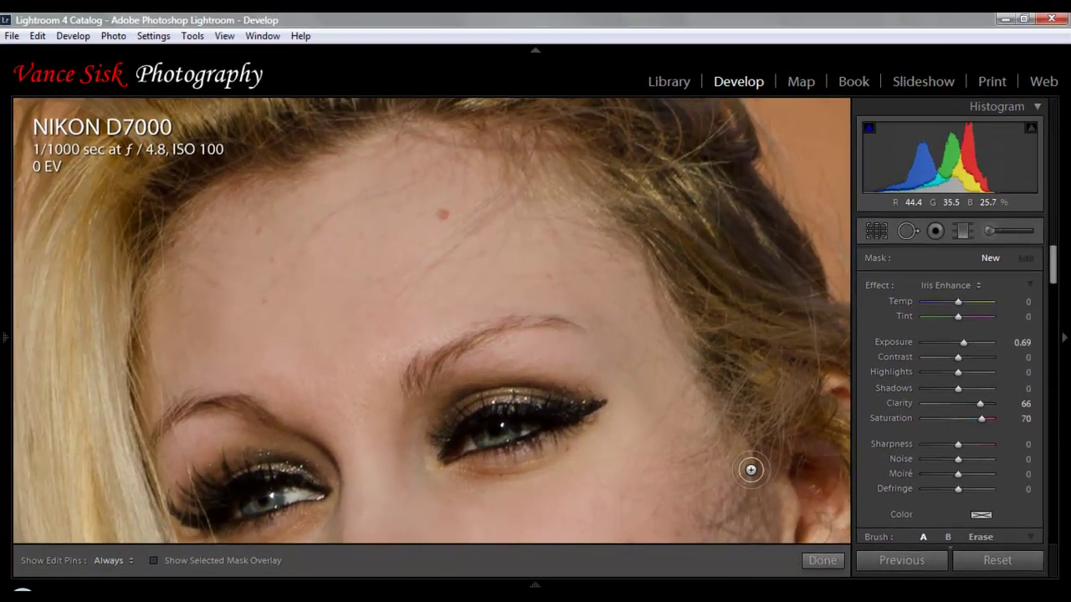
scroll(751, 469, down, 3)
scroll(751, 470, down, 1)
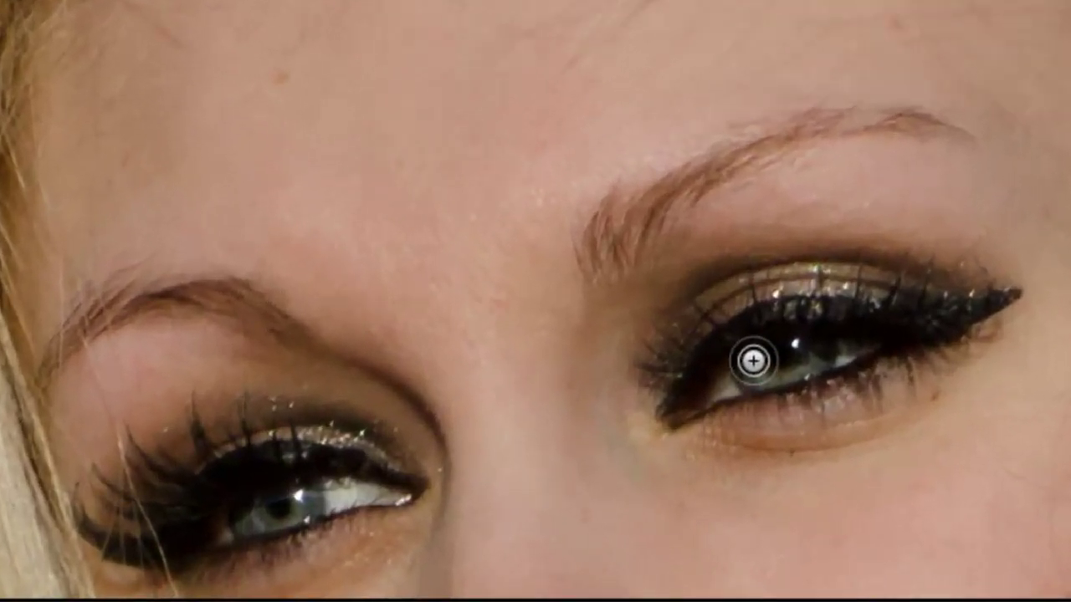
mouse_move(748, 358)
mouse_down()
mouse_move(777, 376)
mouse_move(816, 346)
mouse_move(815, 360)
mouse_move(778, 373)
mouse_move(750, 366)
mouse_move(750, 353)
mouse_move(815, 349)
mouse_move(777, 374)
mouse_up()
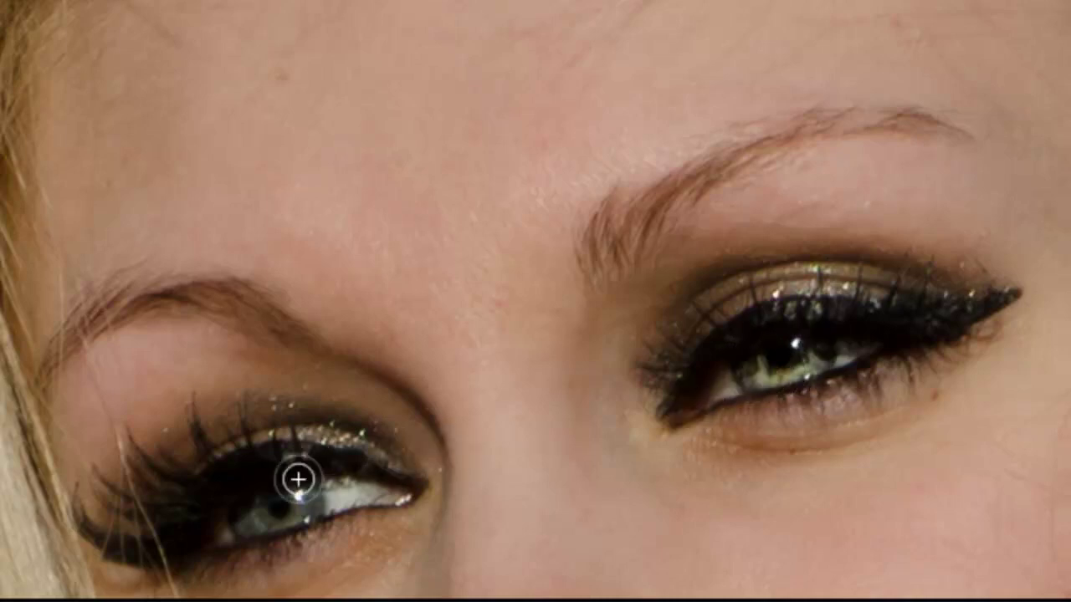
mouse_move(292, 490)
mouse_down()
mouse_move(280, 525)
mouse_move(250, 519)
mouse_move(256, 494)
mouse_move(301, 481)
mouse_move(306, 505)
mouse_move(253, 527)
mouse_move(274, 496)
mouse_move(302, 494)
mouse_move(276, 506)
mouse_up()
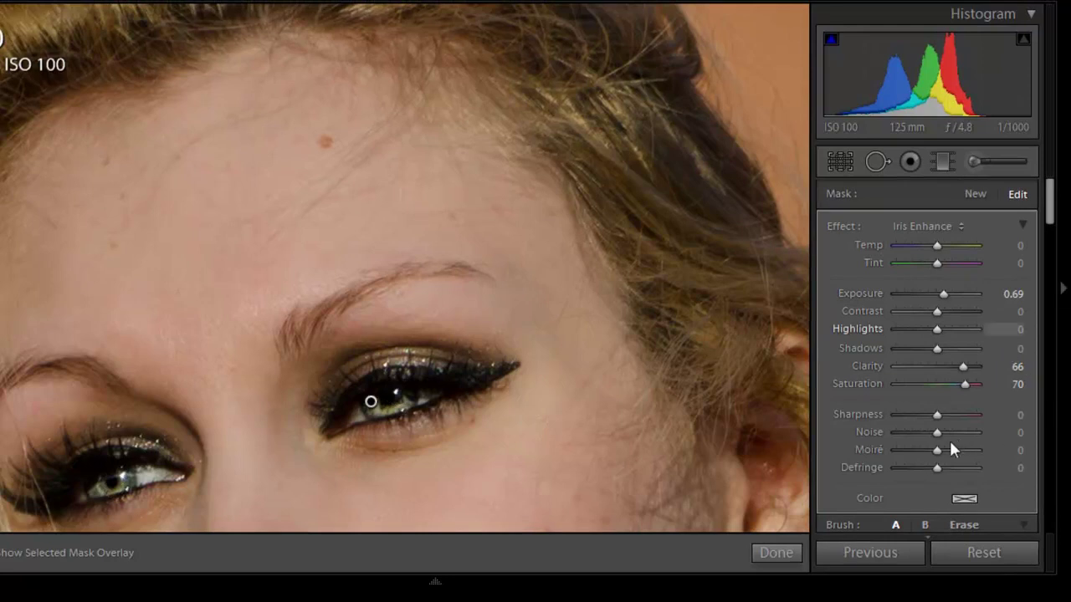
Step: Tint the iris adjustment with the saturated blue swatch, hue 230 and saturation 100%
click(964, 500)
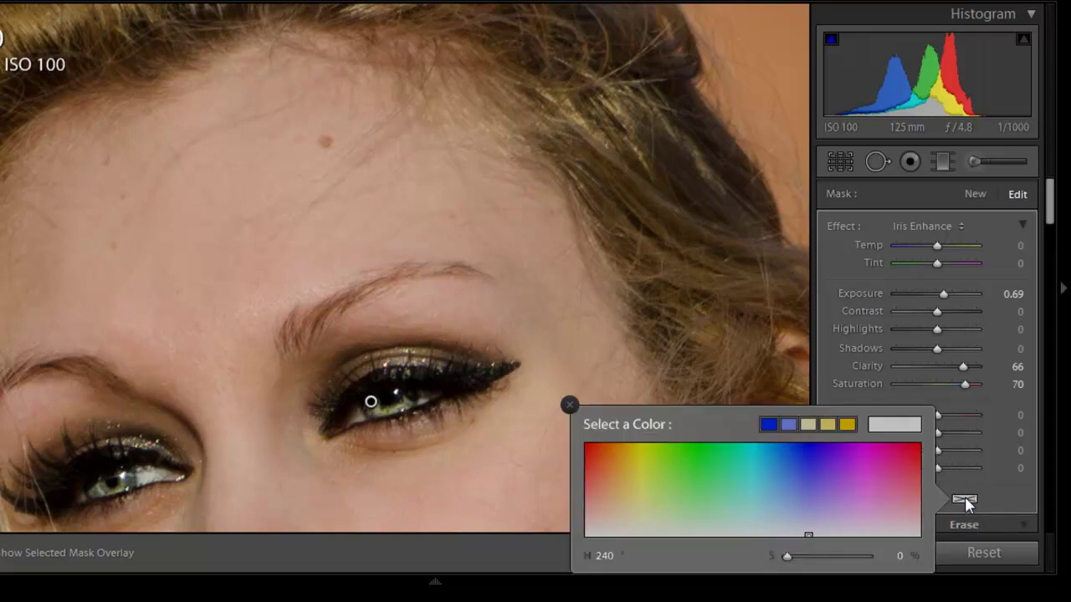
click(768, 424)
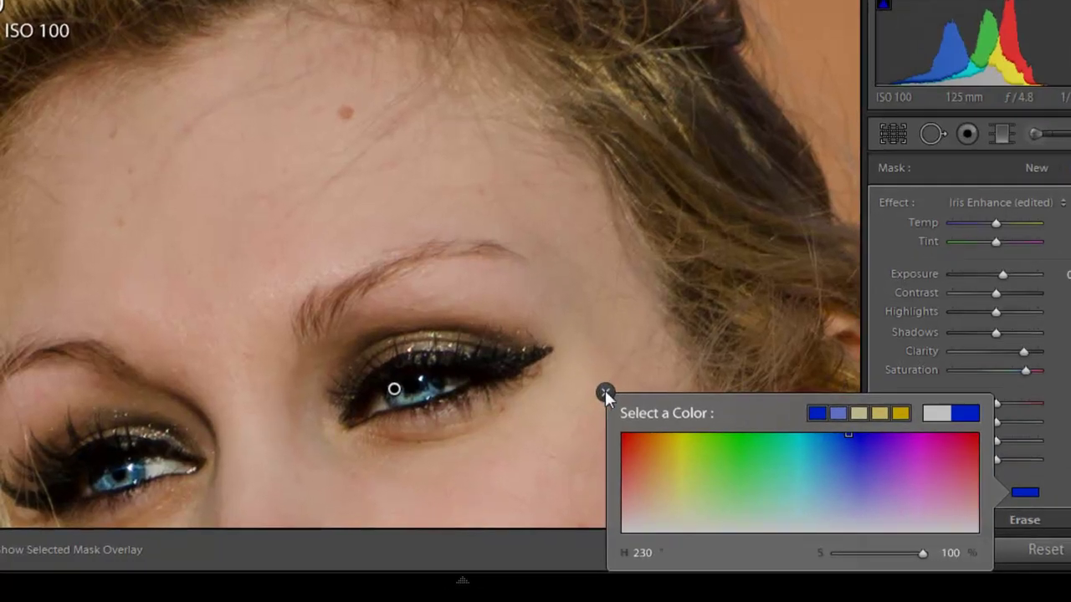
click(565, 408)
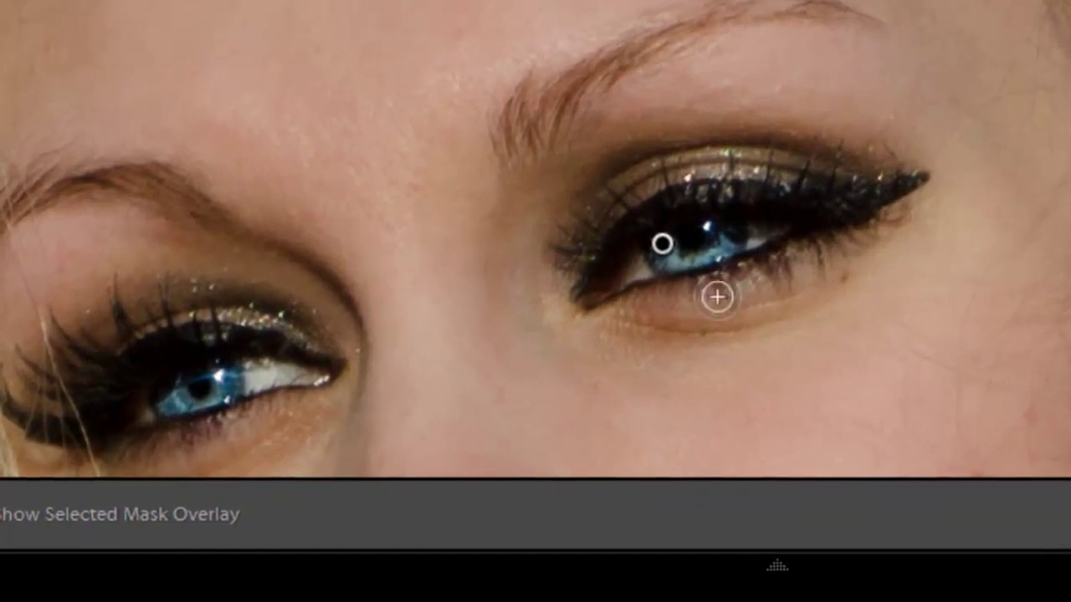
Step: Heal the mole and the two small spots on the forehead with Spot Removal at brush size 22
drag(450, 251, 601, 40)
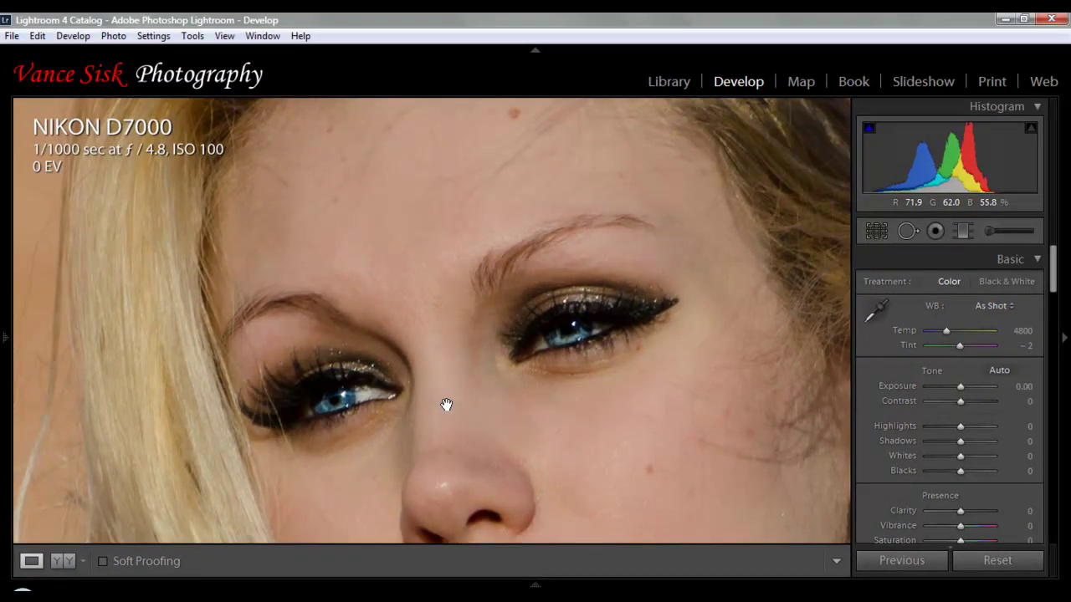
drag(473, 204, 476, 335)
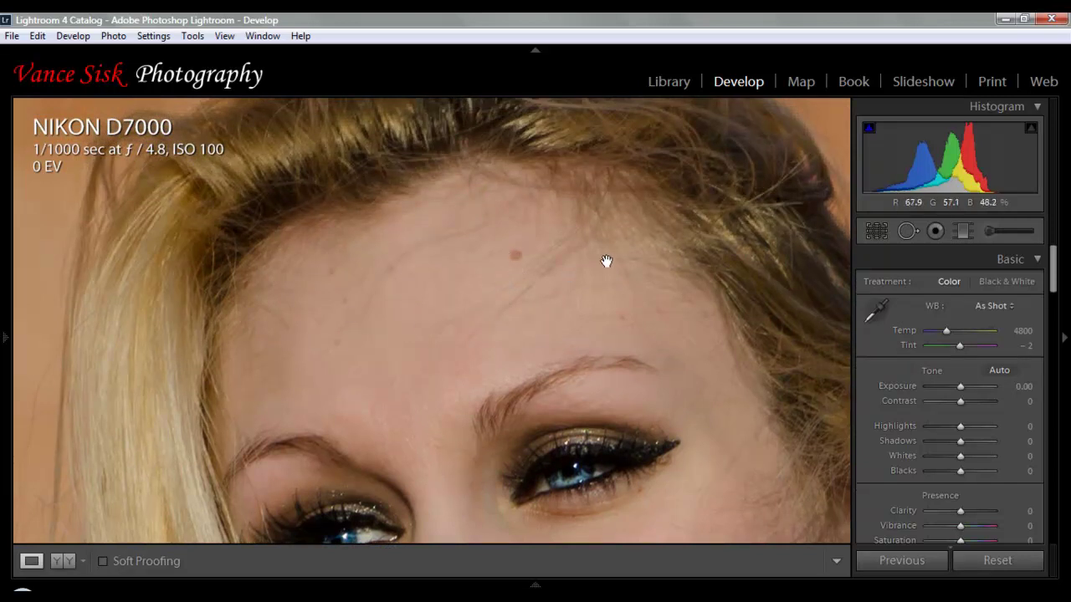
click(992, 234)
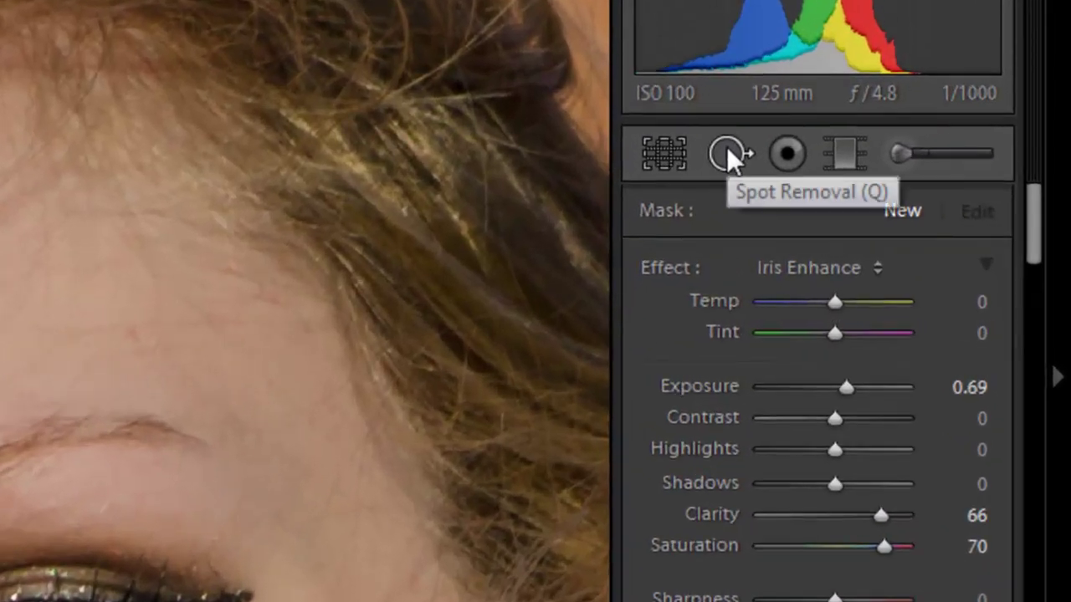
click(727, 149)
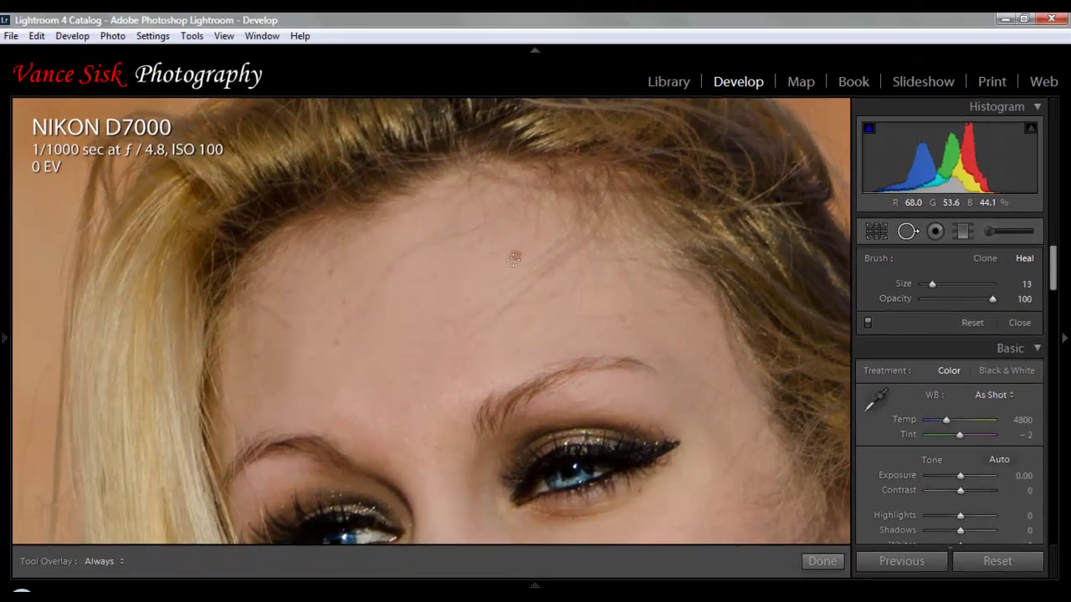
scroll(512, 259, up, 3)
click(516, 253)
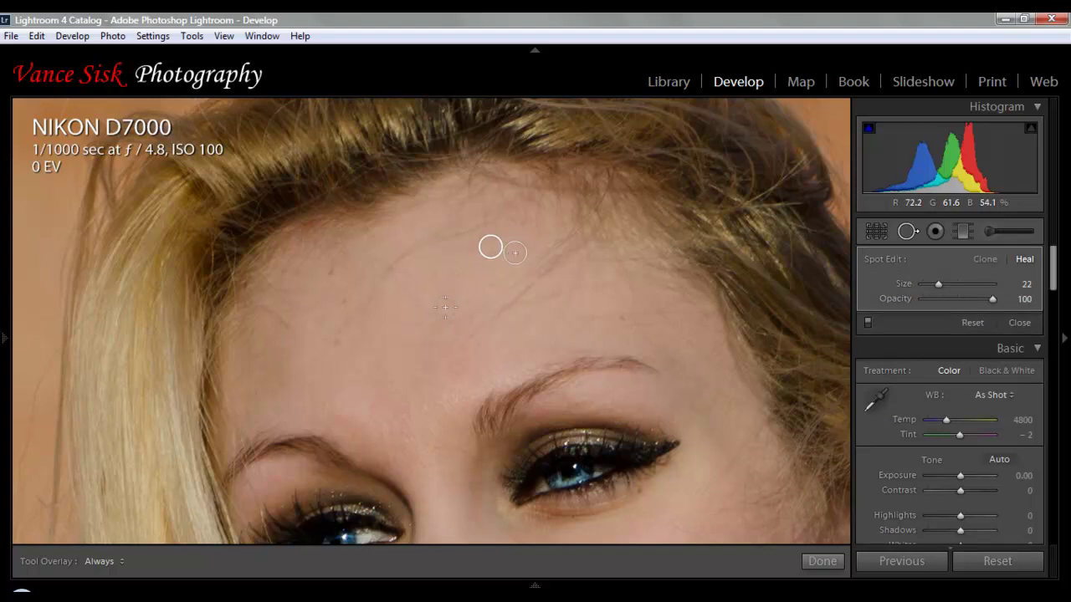
key(Delete)
click(335, 341)
click(329, 271)
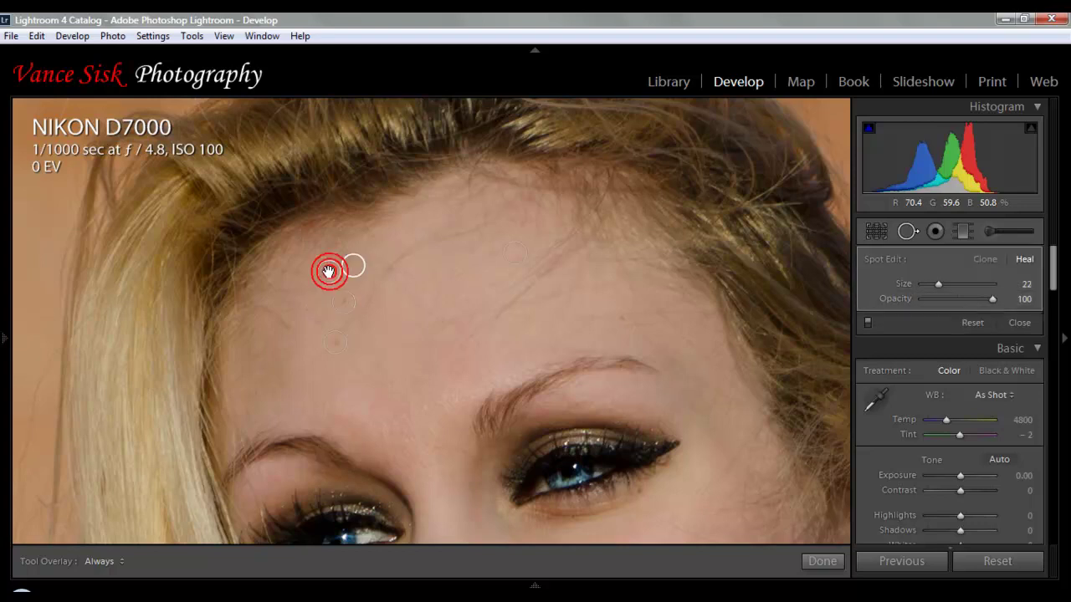
click(821, 563)
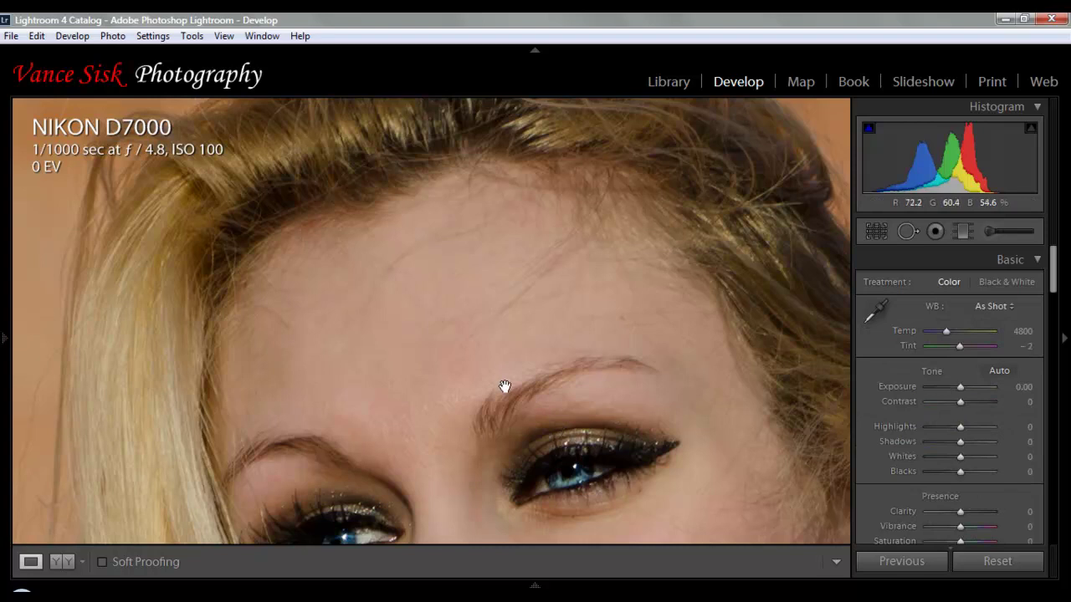
Step: Heal the small spots on both cheeks with Spot Removal and finish the spot edits
drag(468, 443, 478, 303)
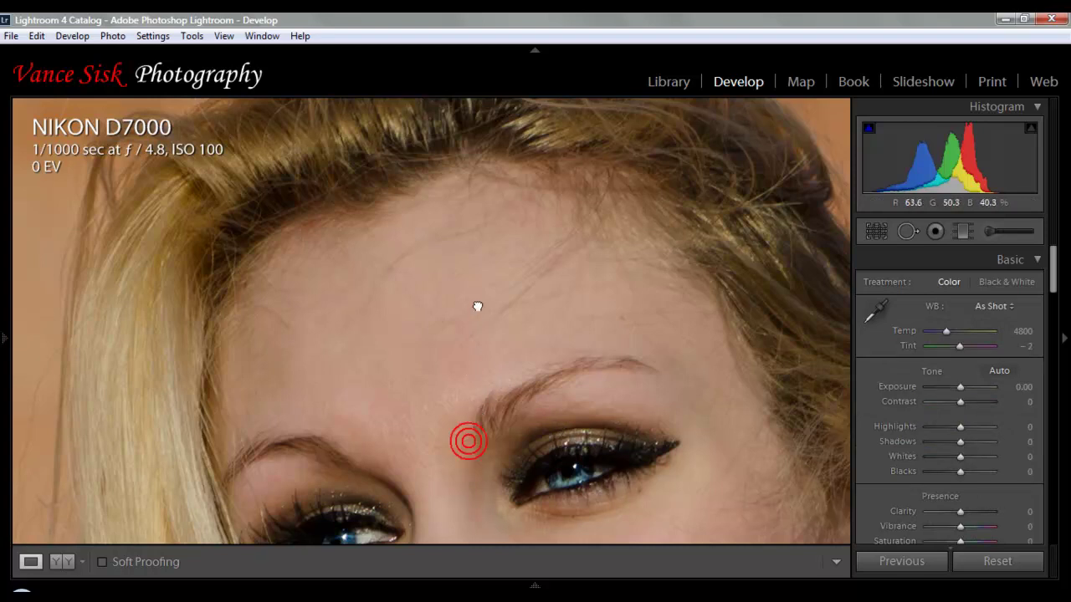
drag(485, 445, 457, 296)
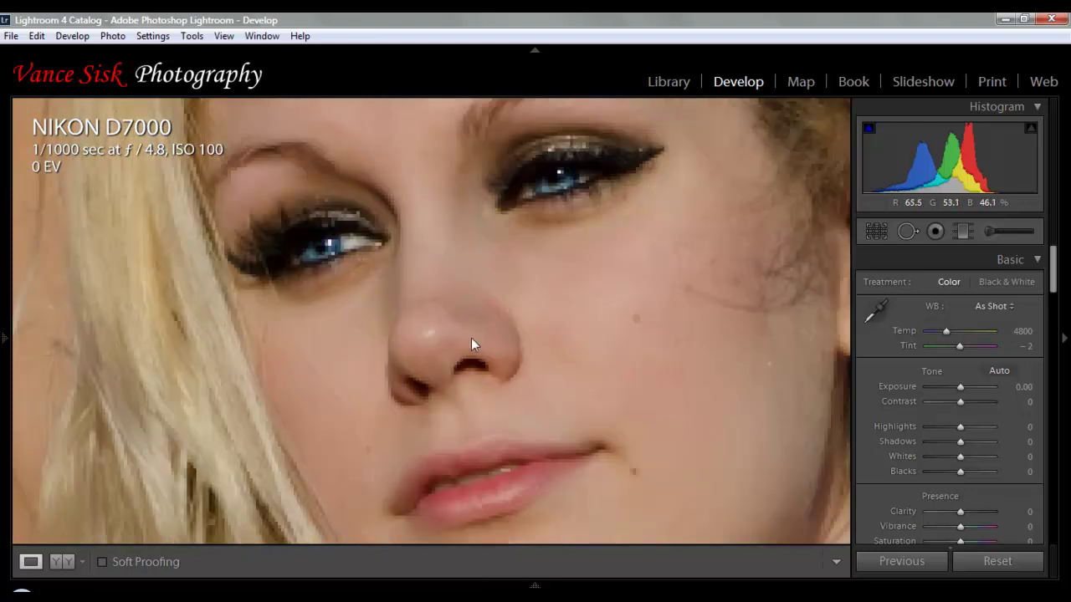
drag(472, 344, 450, 287)
drag(491, 343, 440, 310)
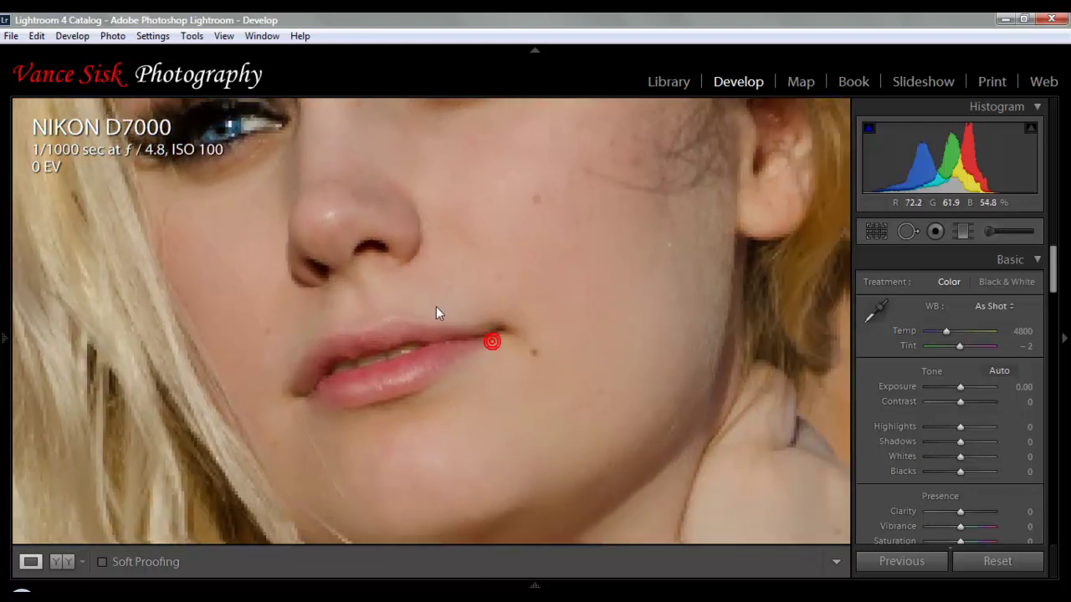
click(909, 231)
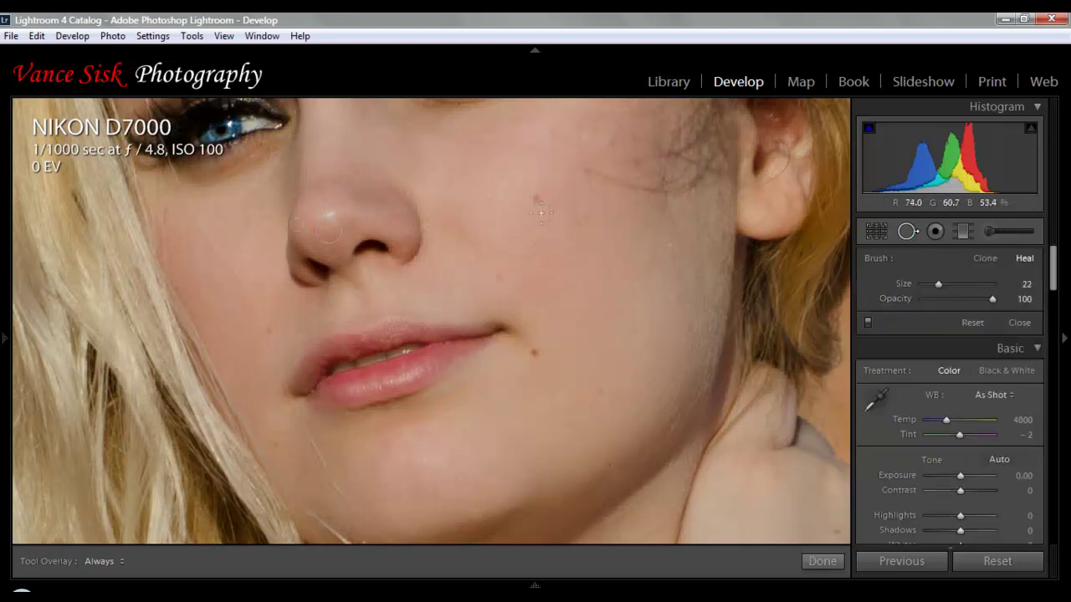
click(538, 200)
click(268, 331)
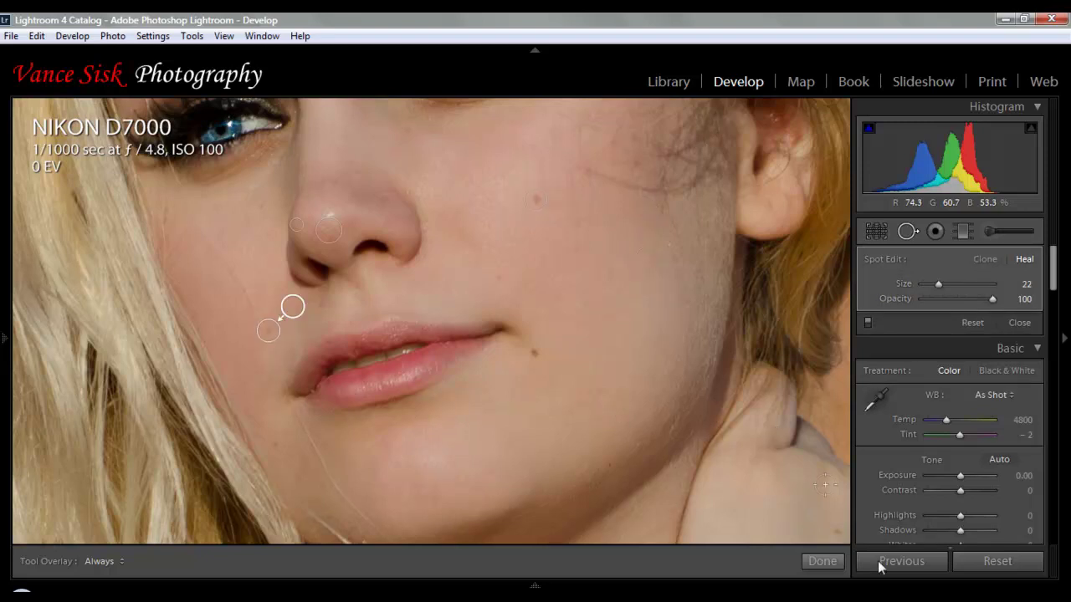
click(820, 566)
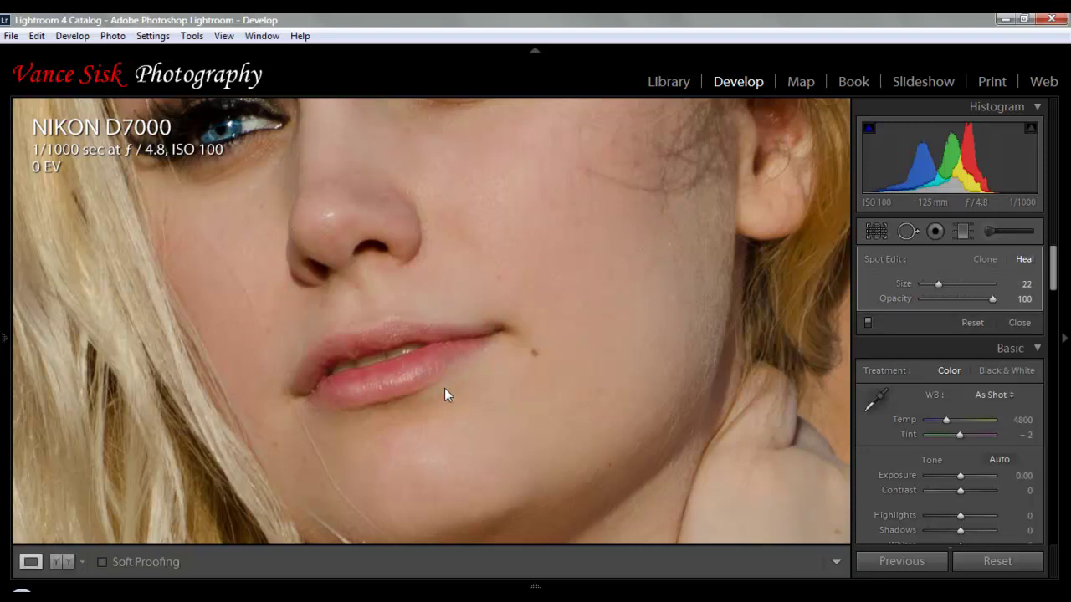
click(459, 429)
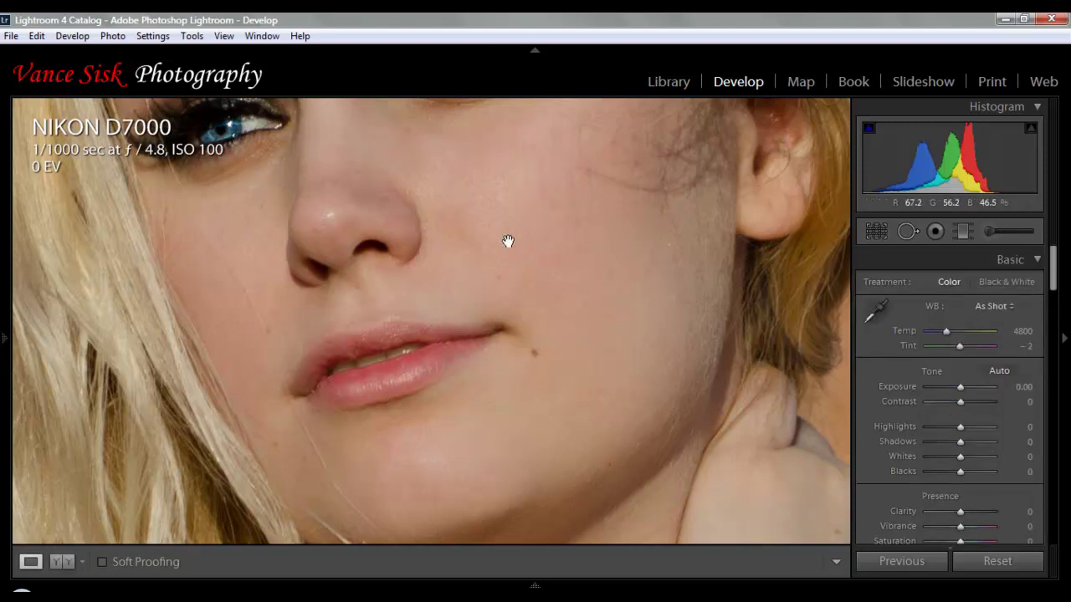
Step: Heal the mole beside the corner of the mouth with Spot Removal at size 16 and finish the spot edit
scroll(485, 263, down, 3)
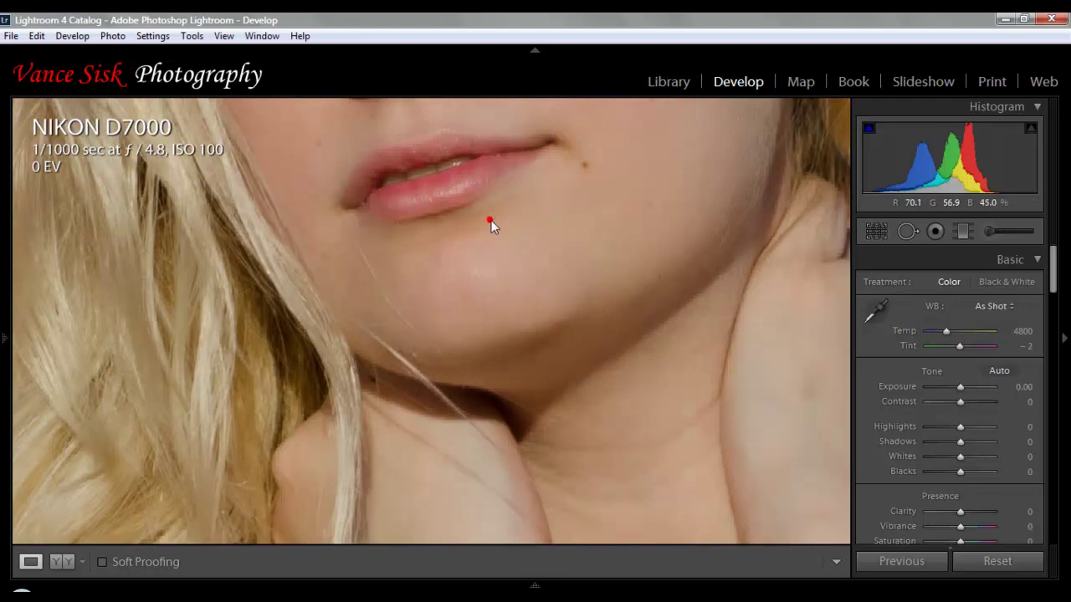
click(491, 221)
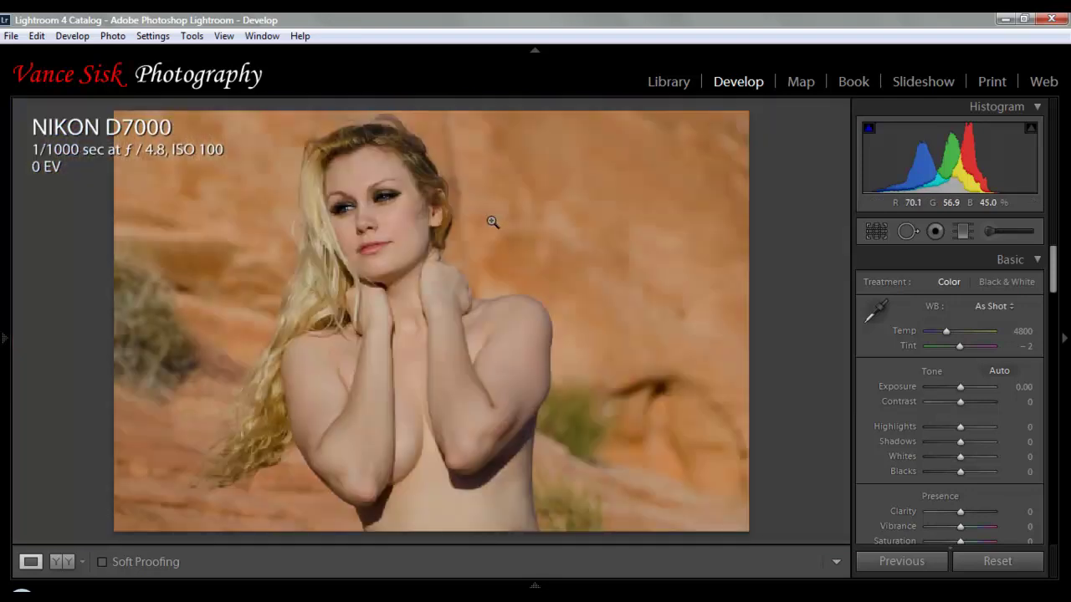
click(397, 242)
drag(392, 266, 451, 326)
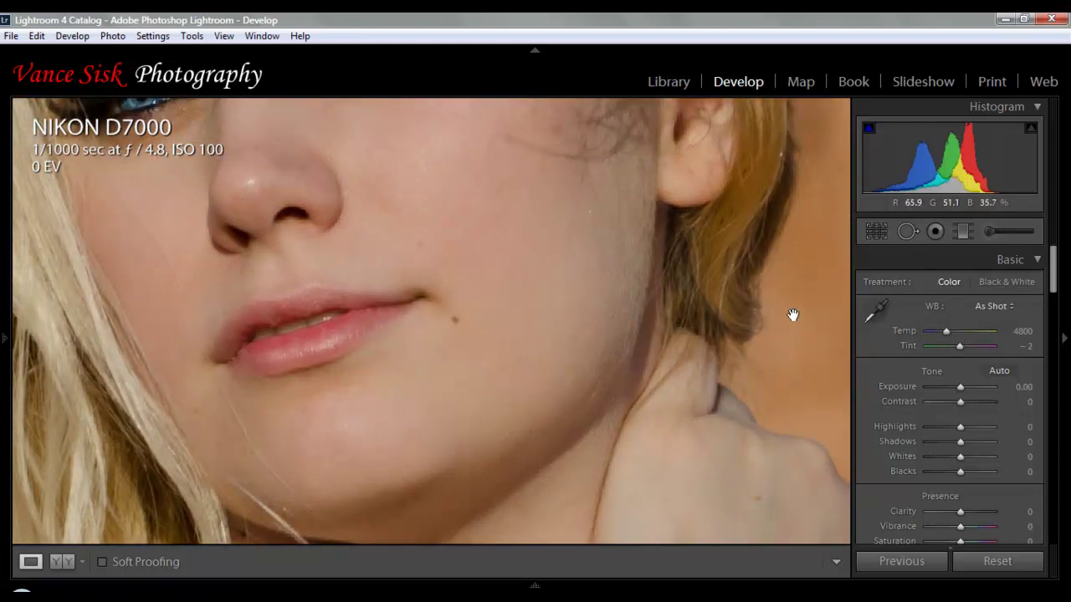
click(908, 231)
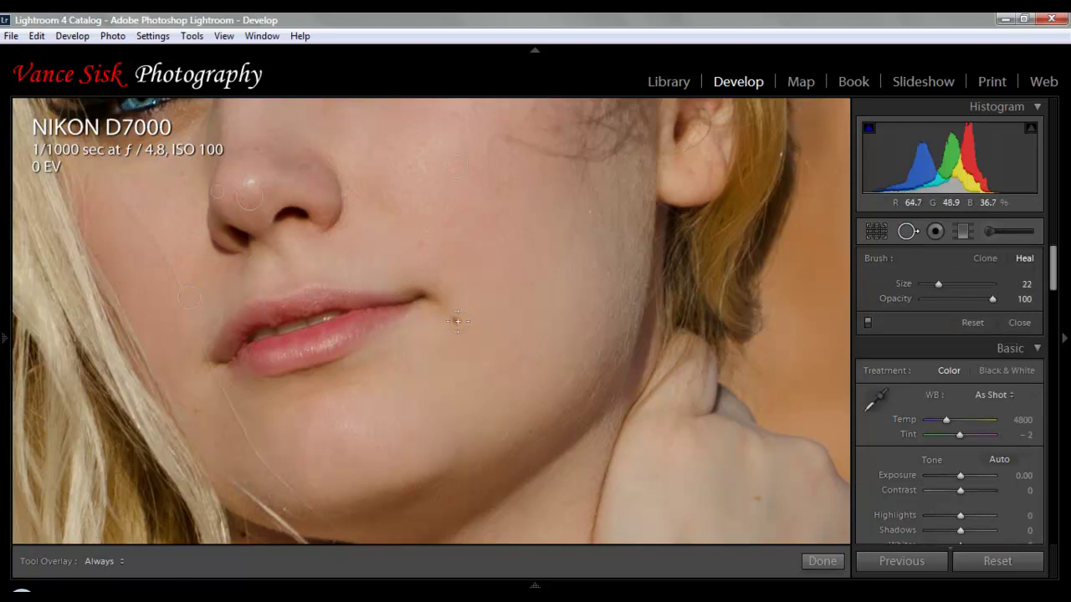
key(bracketleft)
key(bracketleft)
click(455, 319)
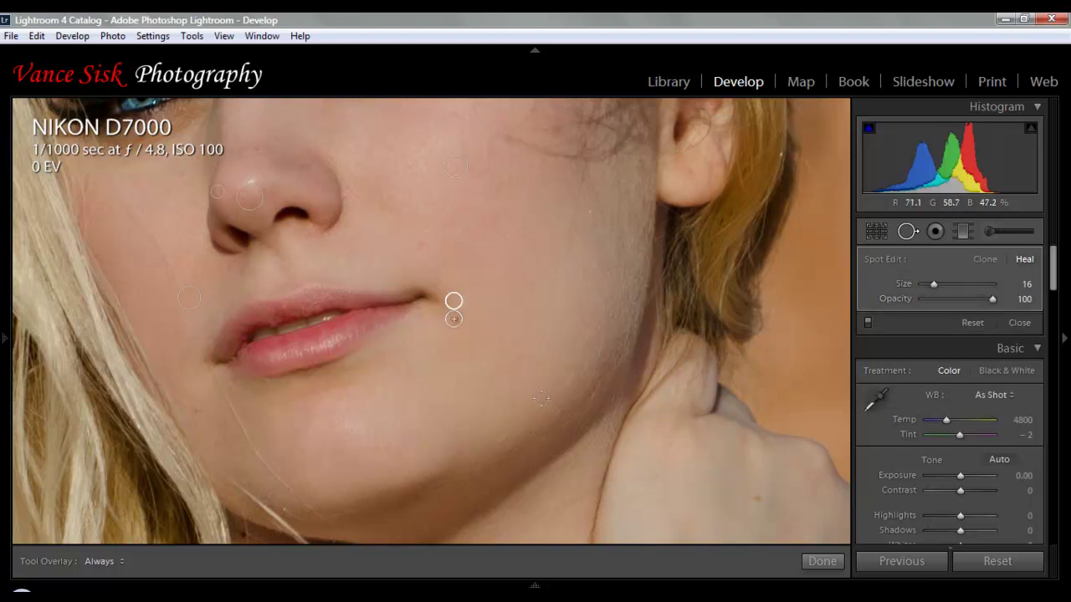
click(822, 562)
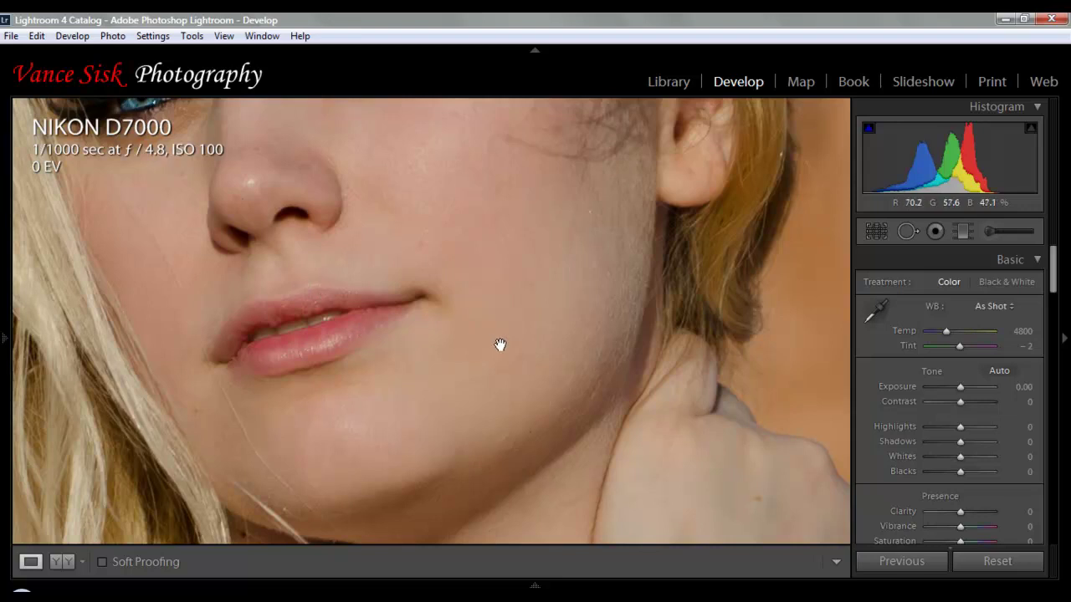
Step: Brush the Teeth Whitening effect over the visible teeth with a new Adjustment Brush mask
drag(365, 262, 556, 335)
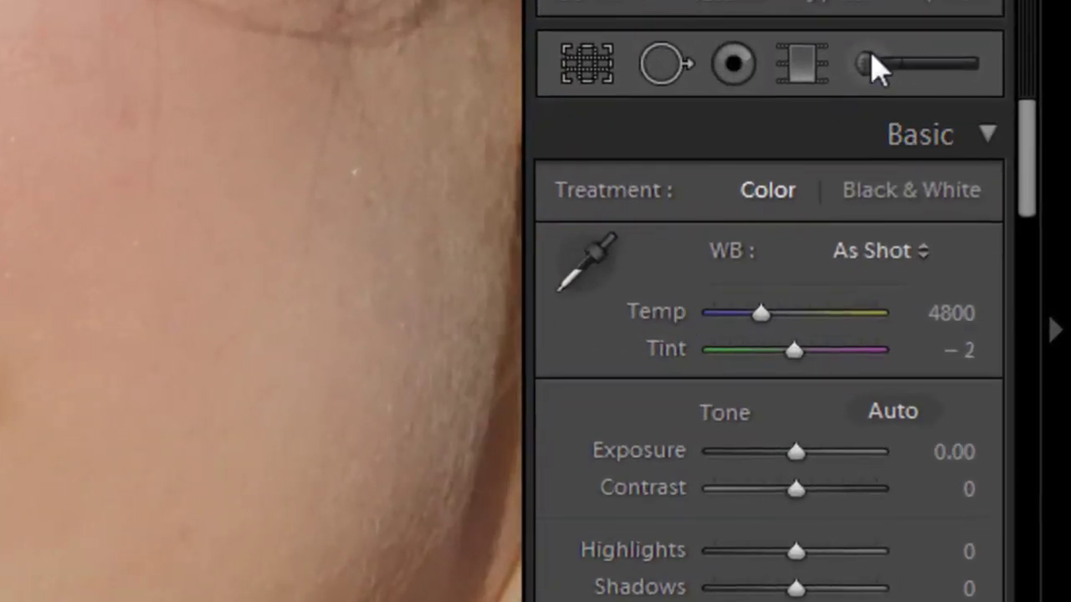
click(901, 109)
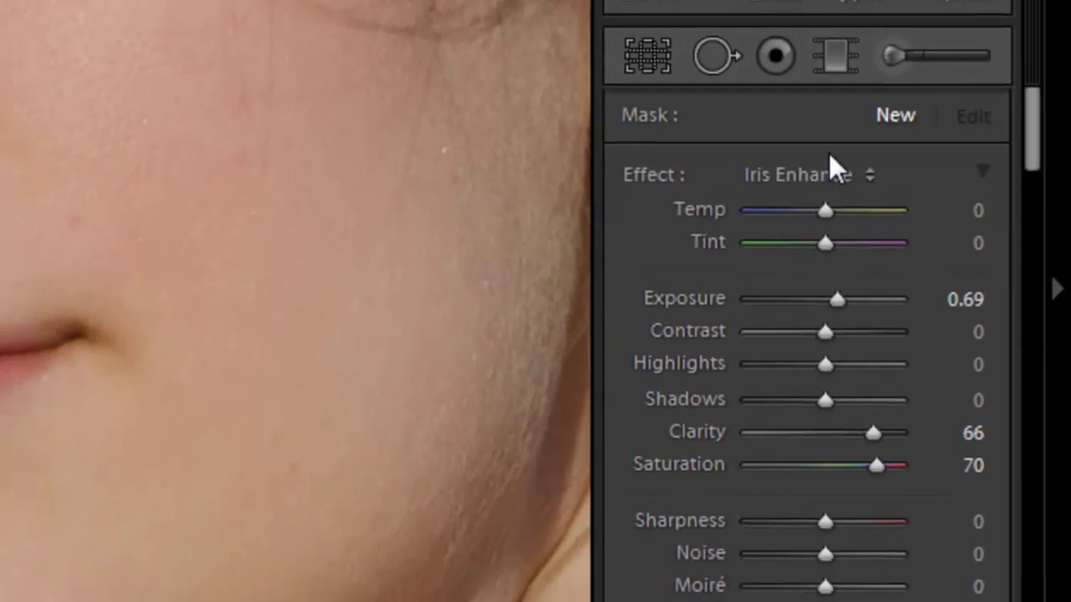
click(803, 175)
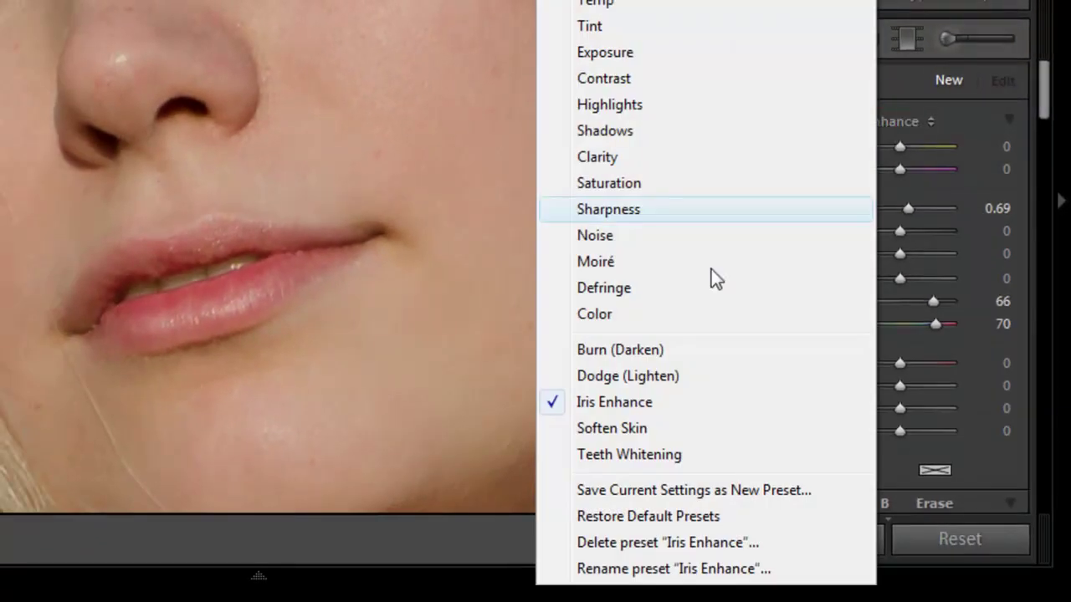
click(561, 454)
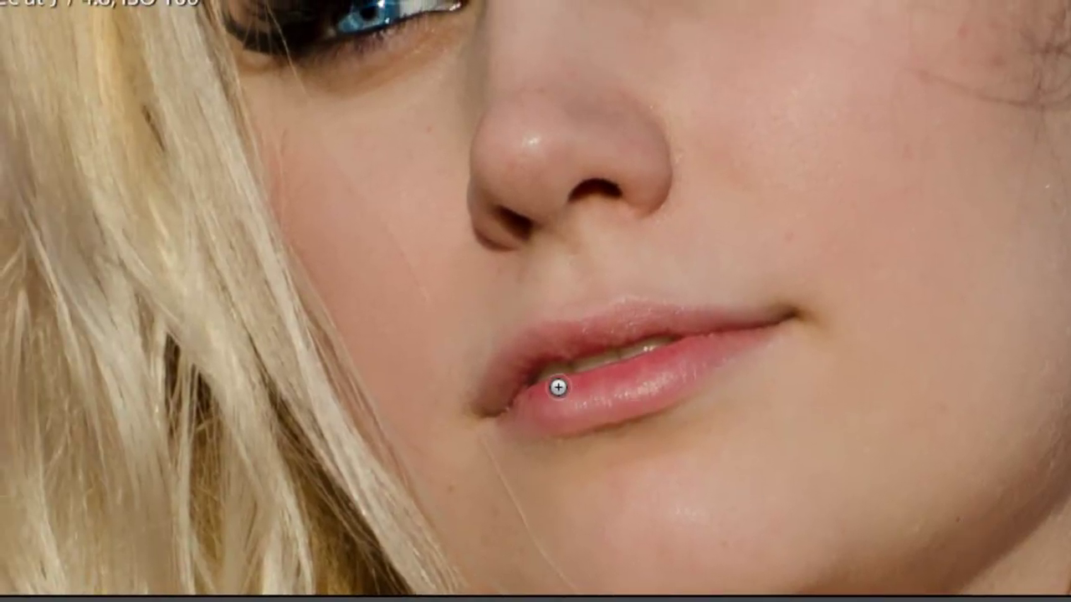
mouse_move(546, 377)
mouse_down()
mouse_move(670, 338)
mouse_move(543, 375)
mouse_move(667, 343)
mouse_up()
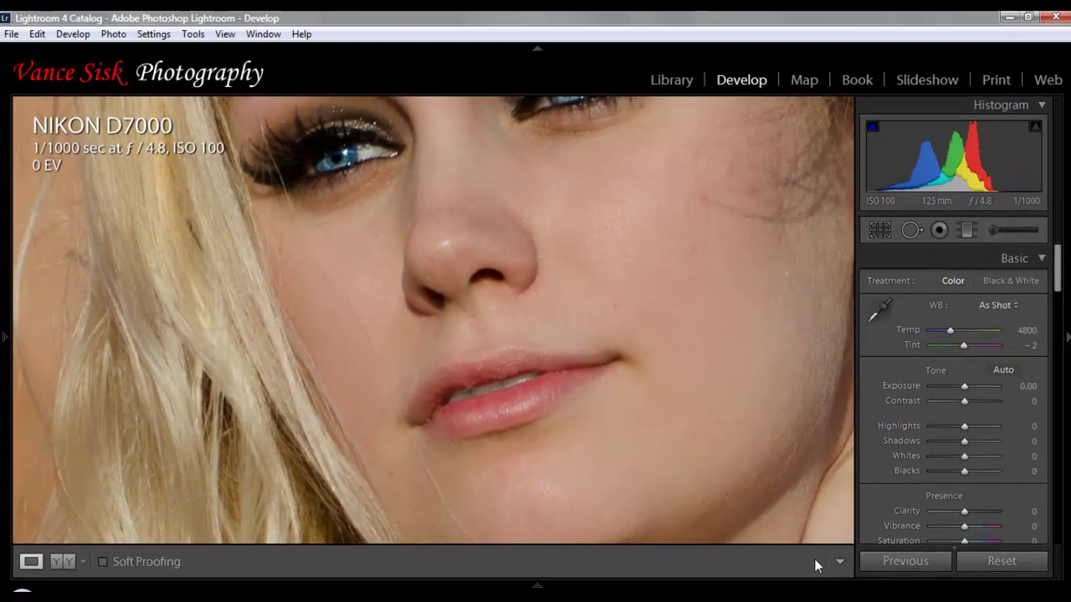
Step: Set the photo's overall Exposure to +0.50
click(567, 297)
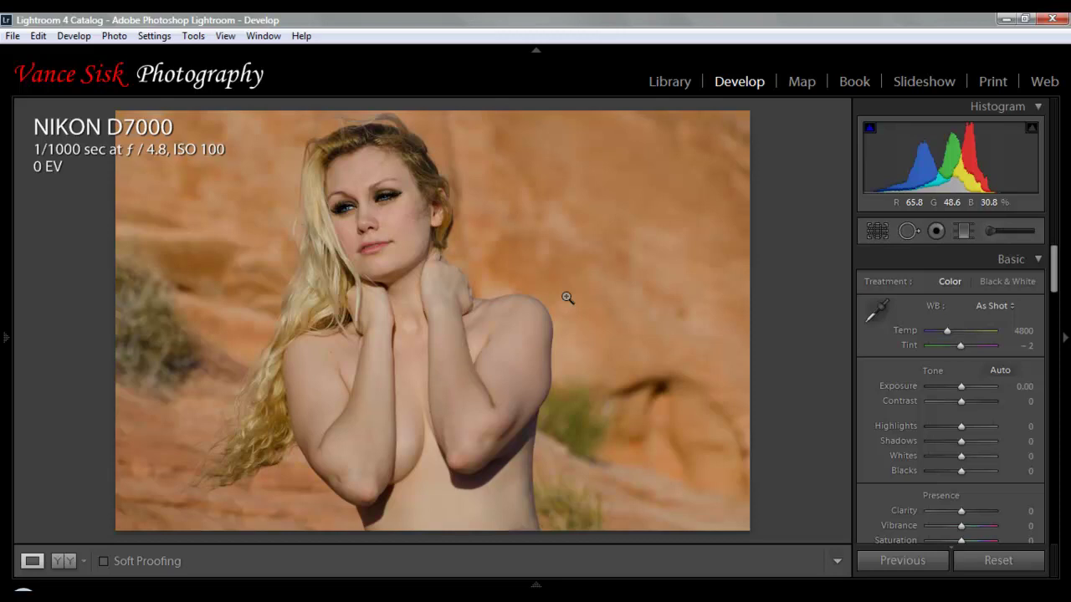
drag(1052, 270, 1051, 283)
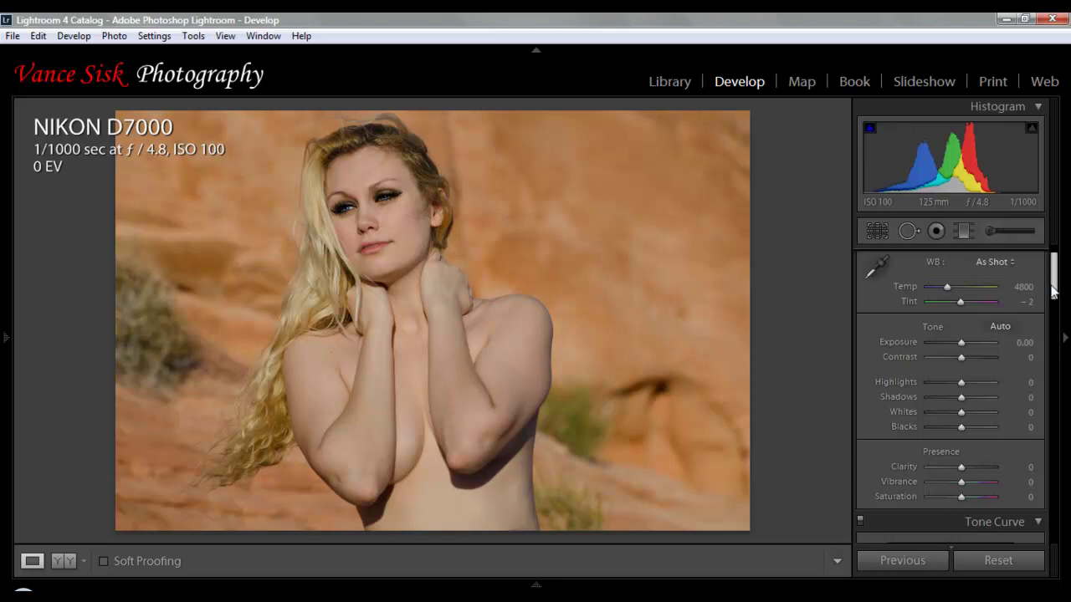
click(1027, 342)
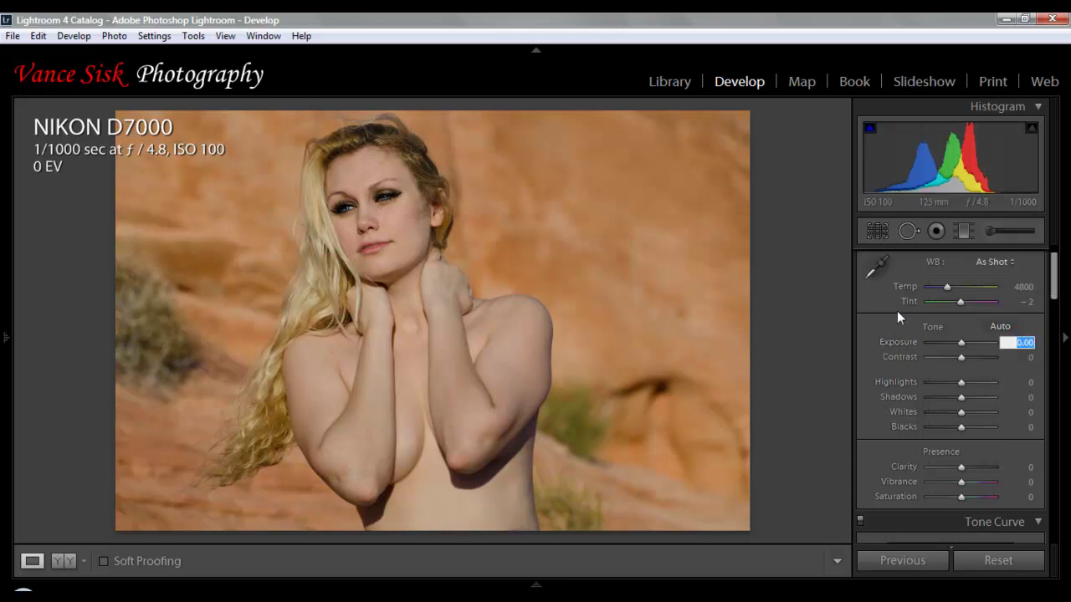
text(.50)
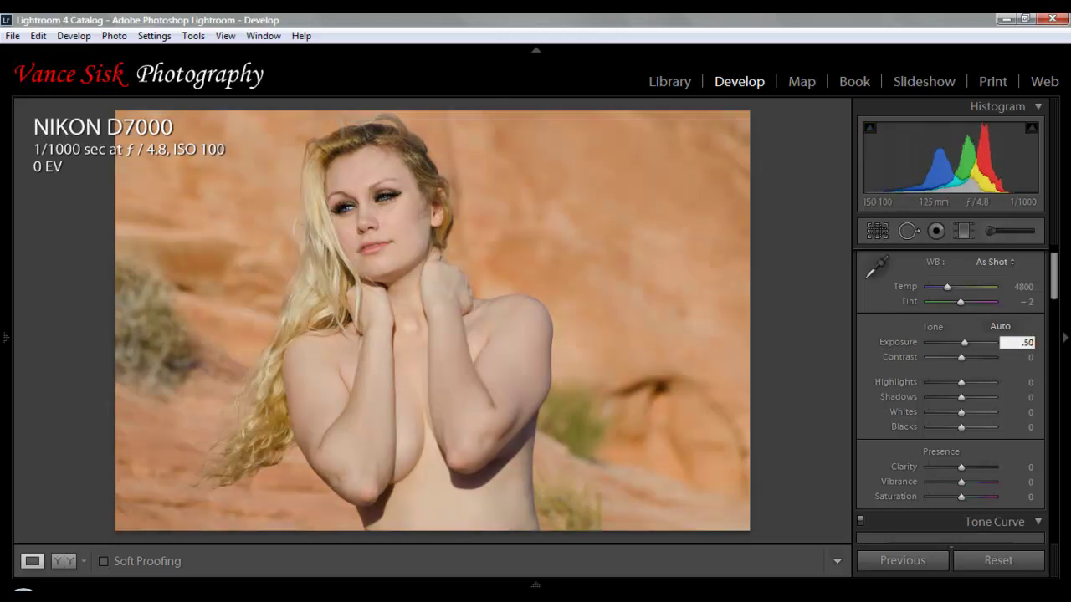
key(Tab)
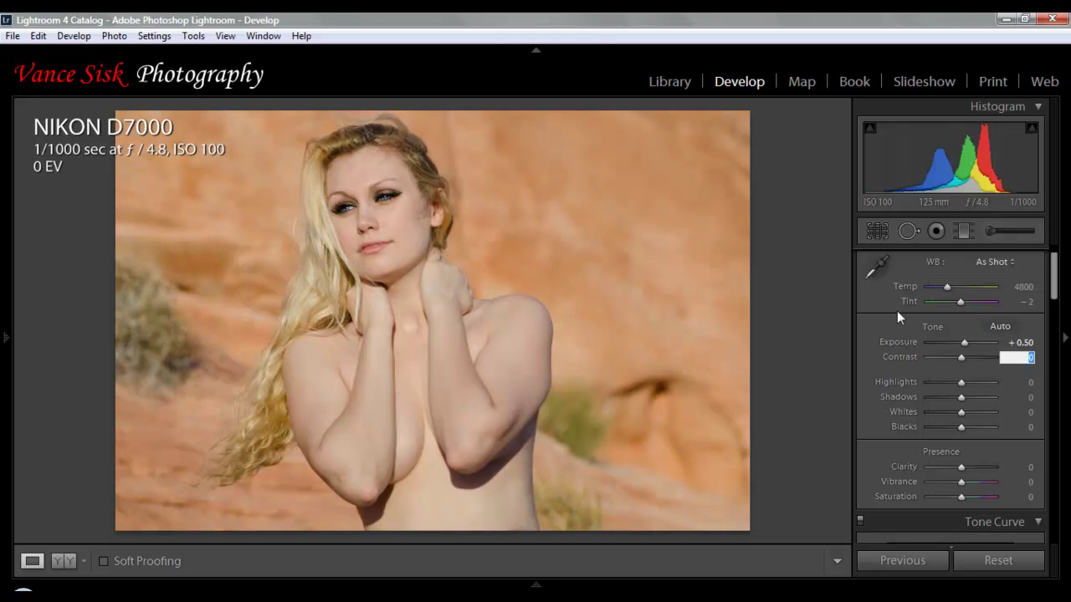
Step: Set the photo's Blacks to -15
key(Tab)
key(Tab)
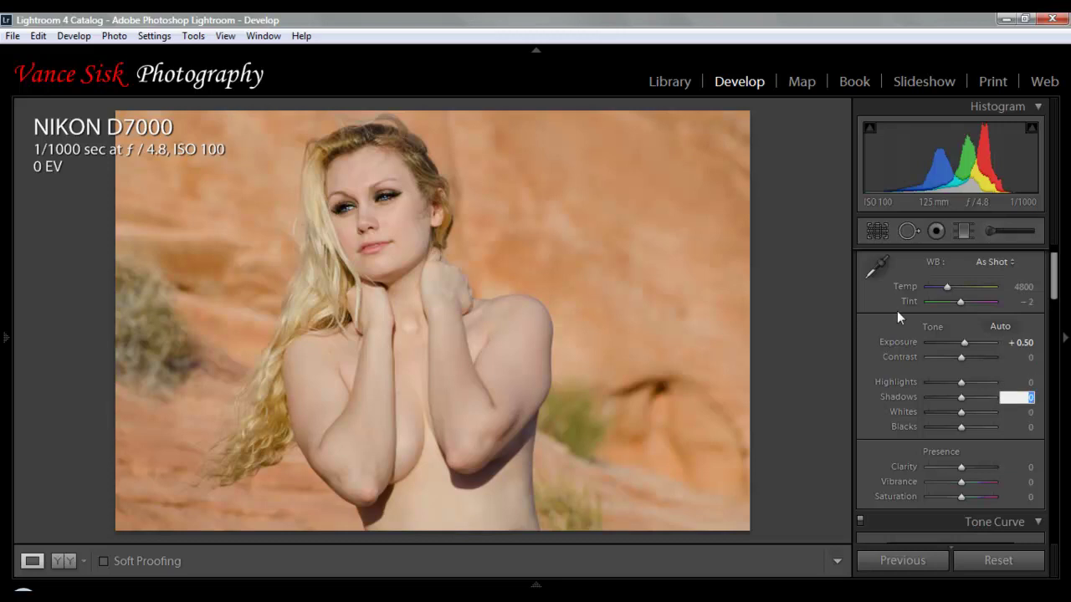
key(Tab)
key(Tab)
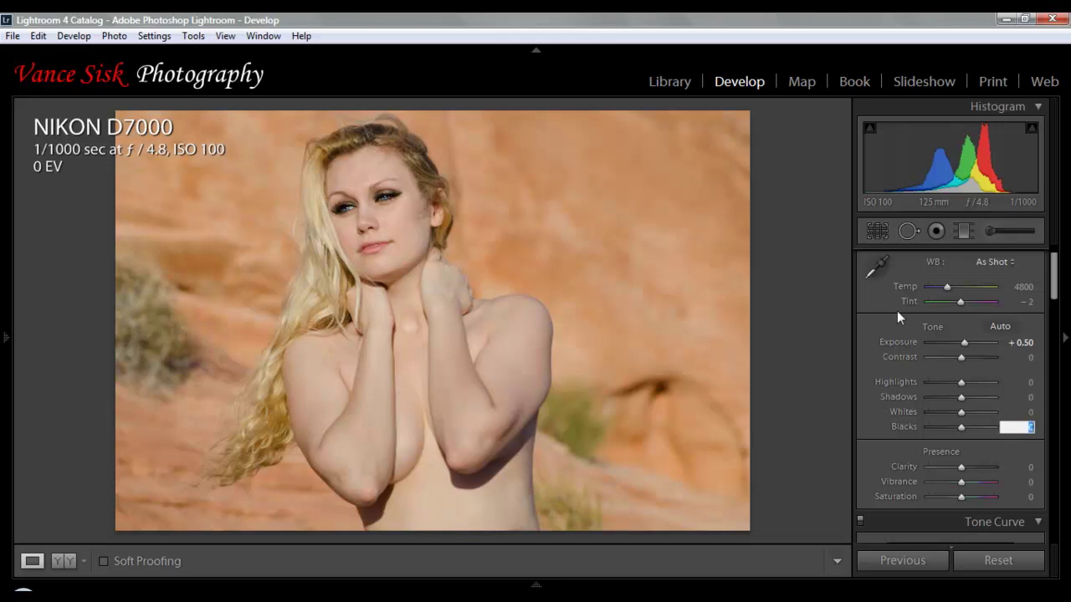
key(BackSpace)
text(-15)
key(Return)
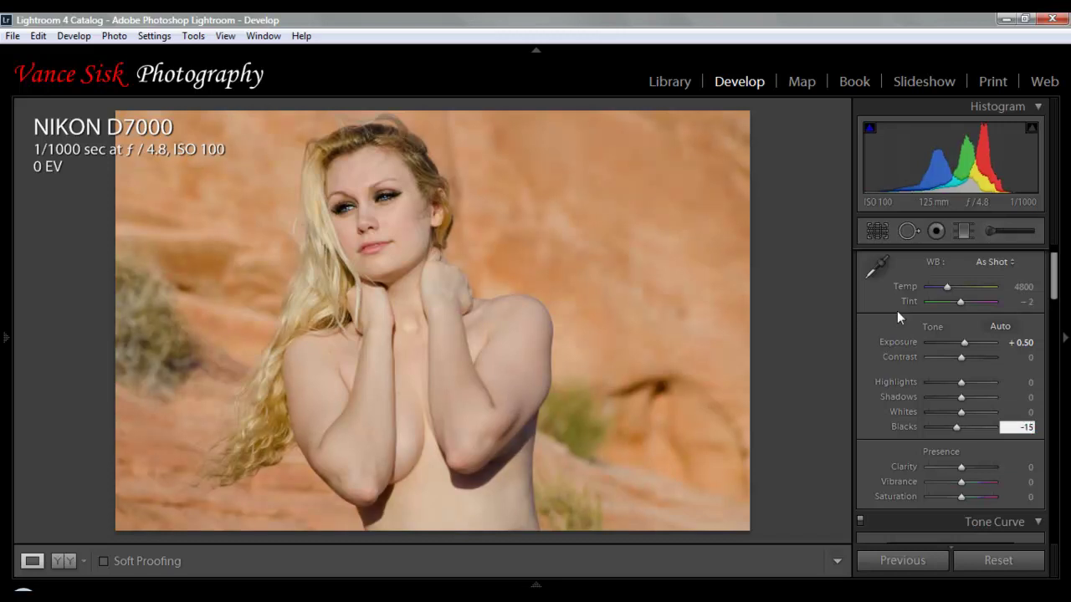
Step: Set the photo's Clarity to +10
key(Tab)
key(Tab)
key(shift+Tab)
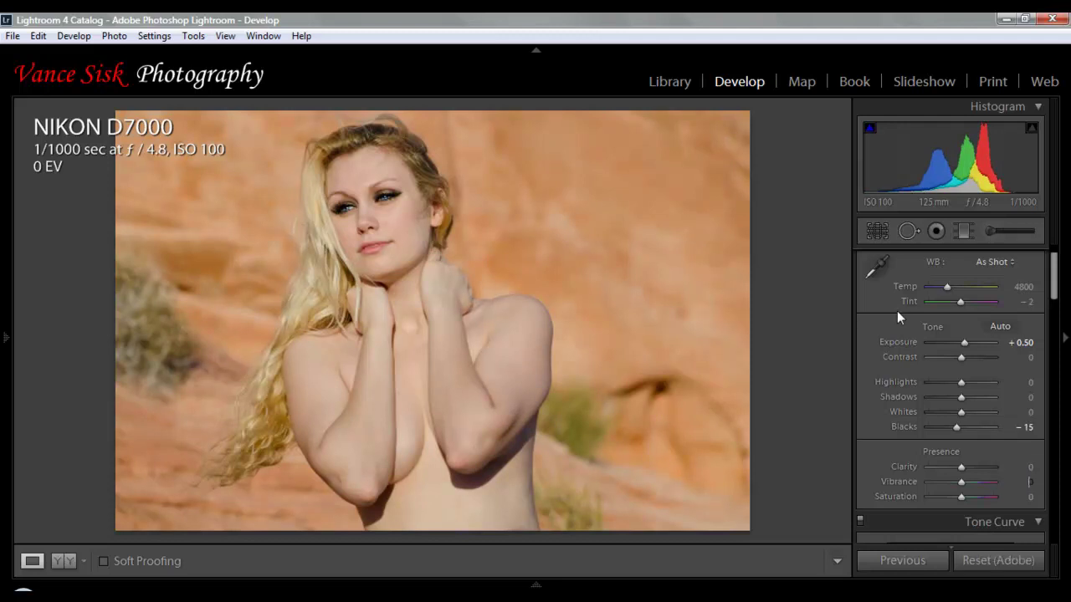
text(10)
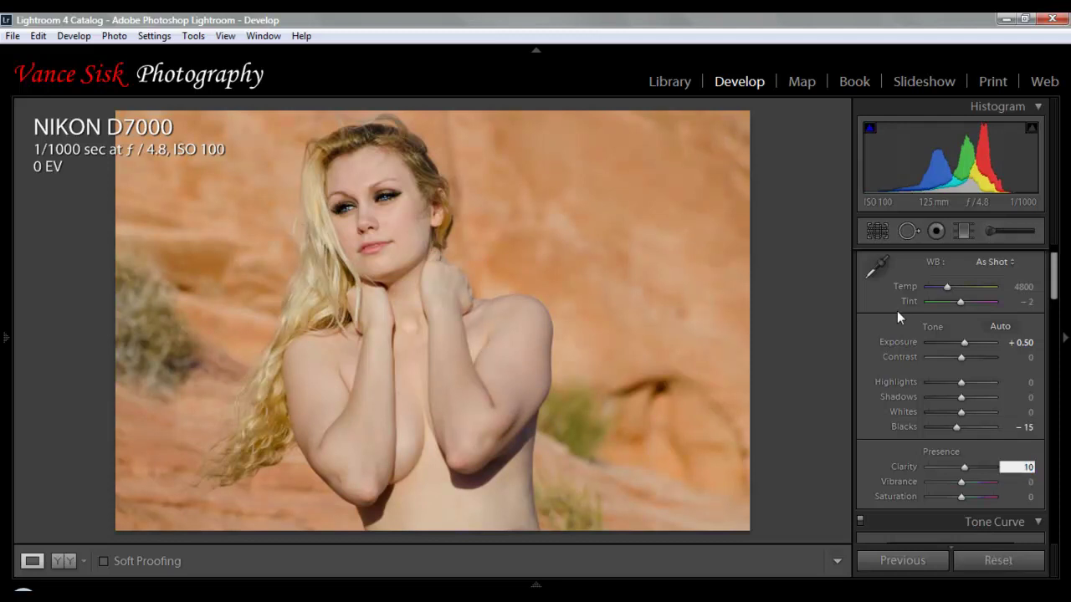
key(Tab)
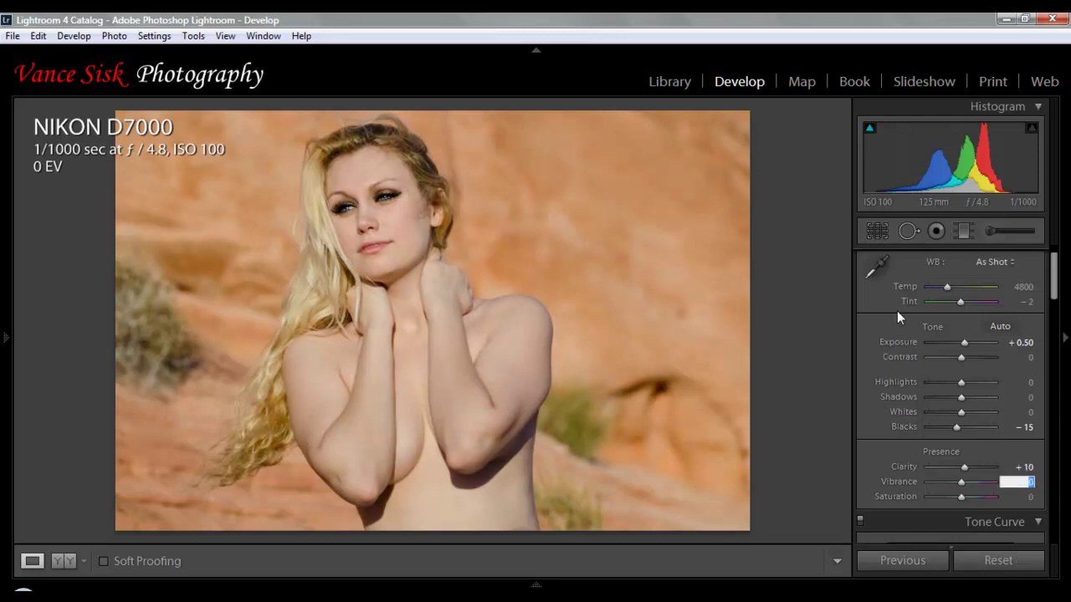
Step: Set the photo's Vibrance to +20 and its Saturation to +10
text(20)
key(Tab)
text(10)
key(Tab)
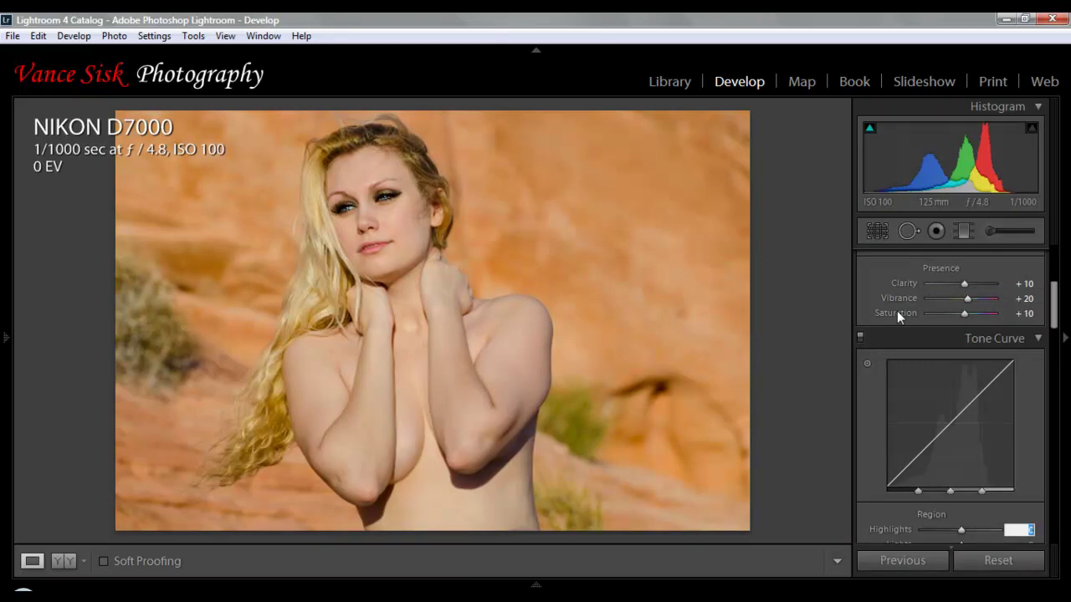
Step: Leave the Tone Curve regions as they are and set the Orange luminance to -20
key(Tab)
key(Tab)
key(Tab)
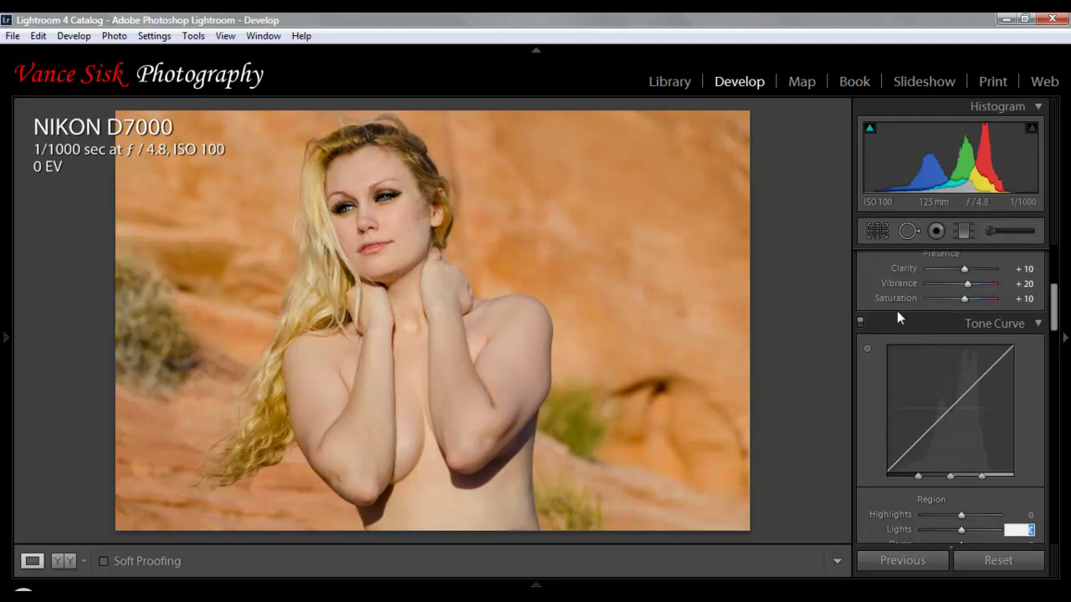
key(Return)
scroll(898, 315, down, 1)
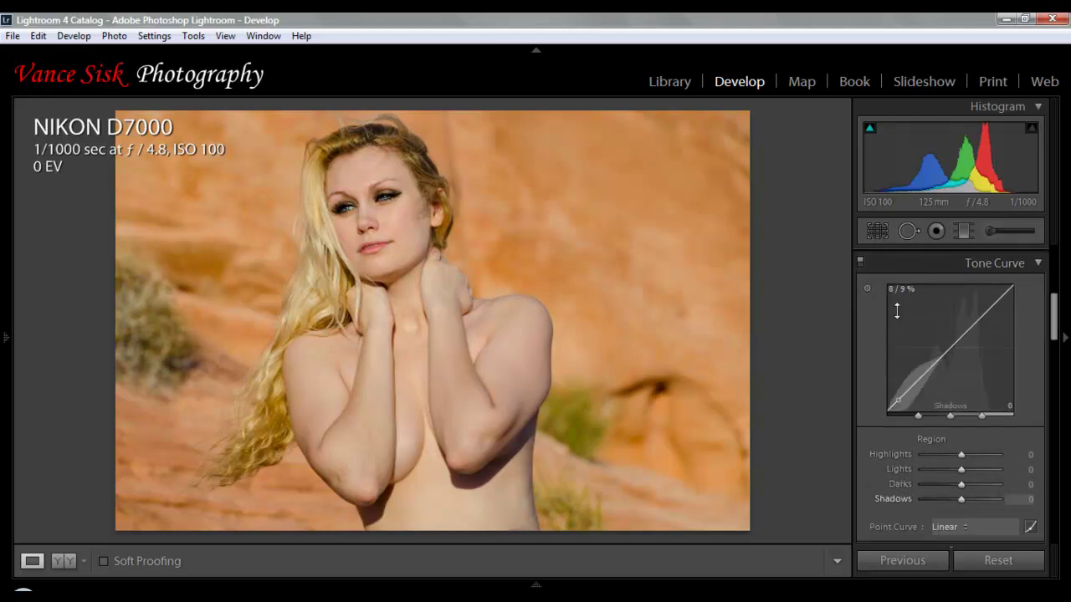
key(Tab)
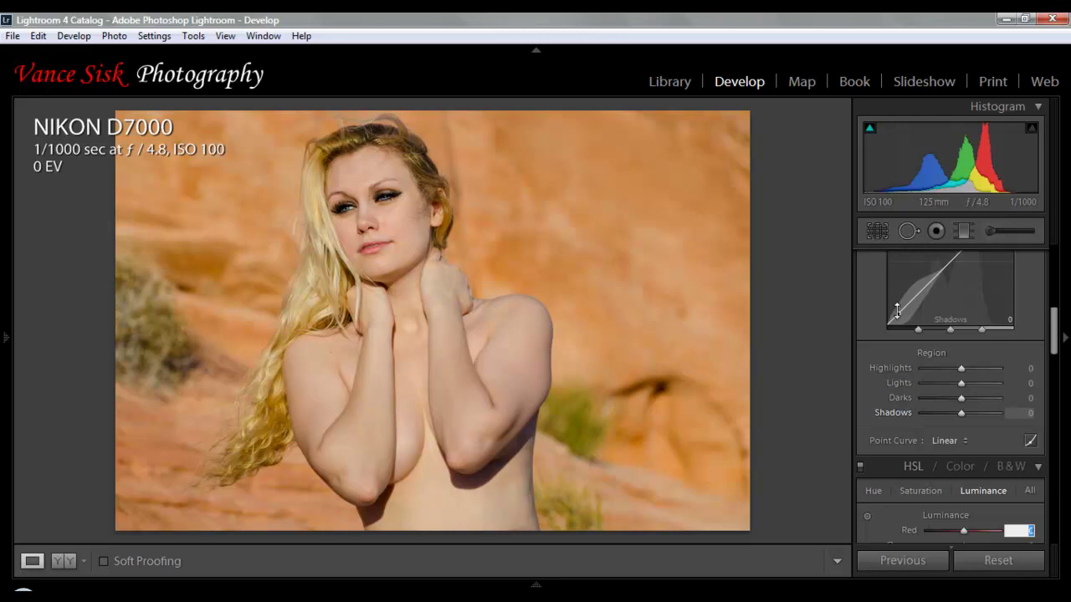
key(Tab)
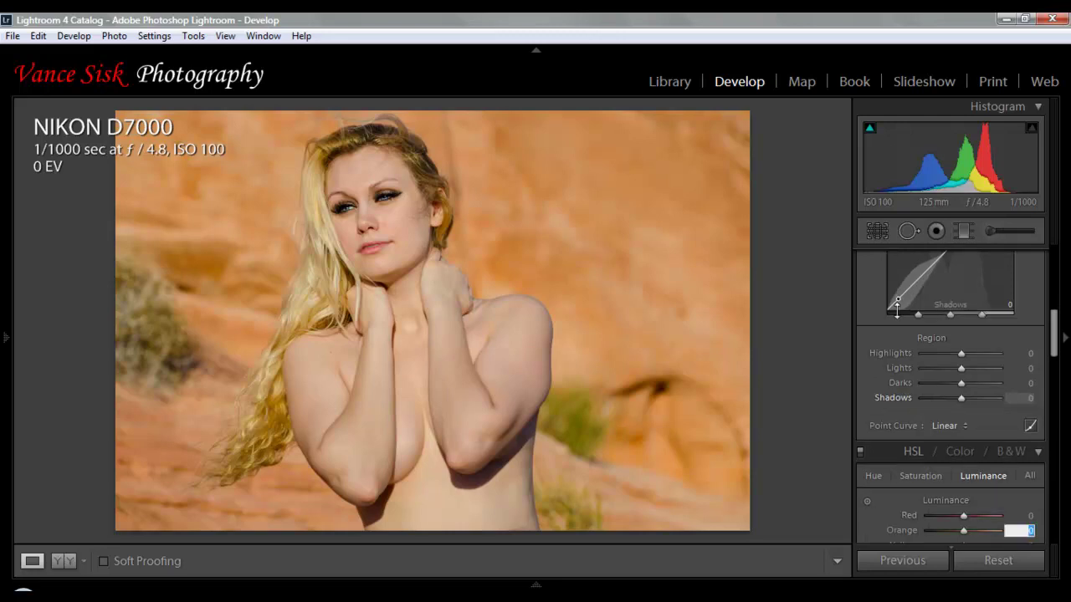
key(BackSpace)
text(-20)
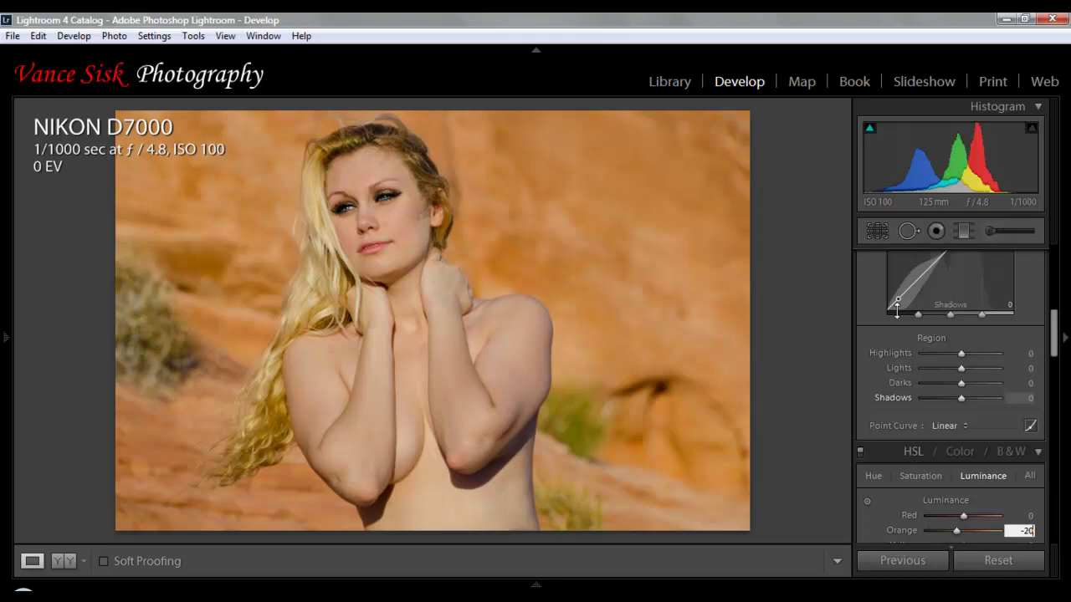
key(Tab)
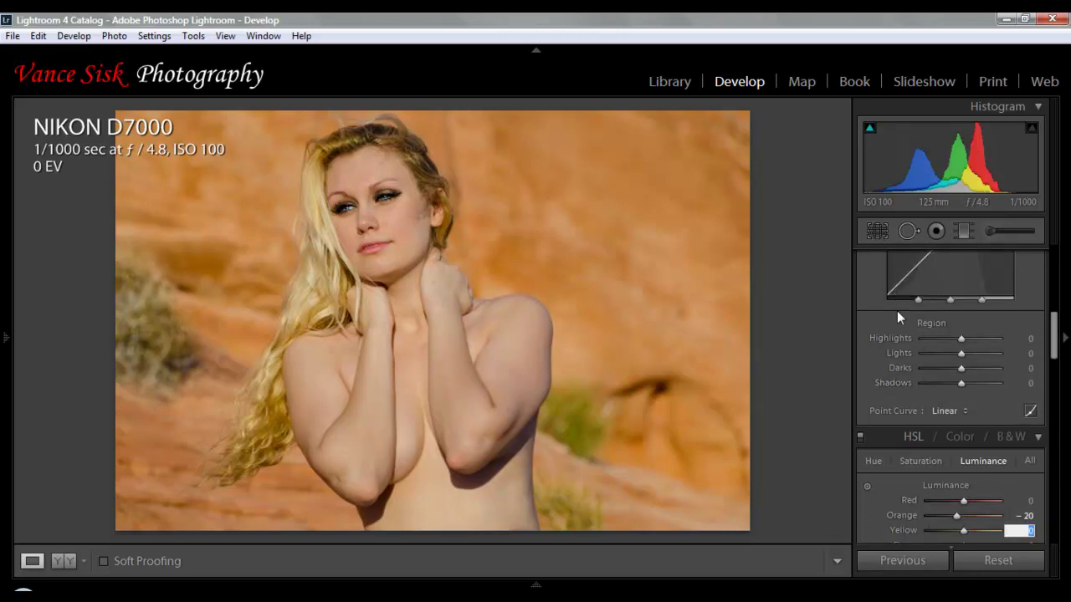
Step: Set the Yellow luminance to +10 and the Green luminance to +20
text(10)
key(Tab)
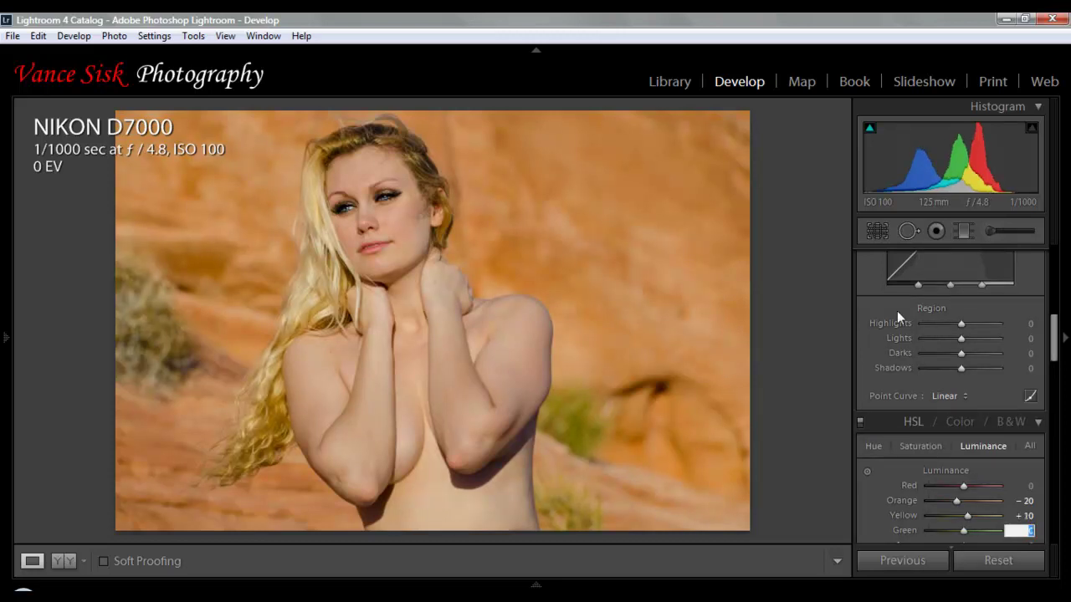
text(20)
key(Tab)
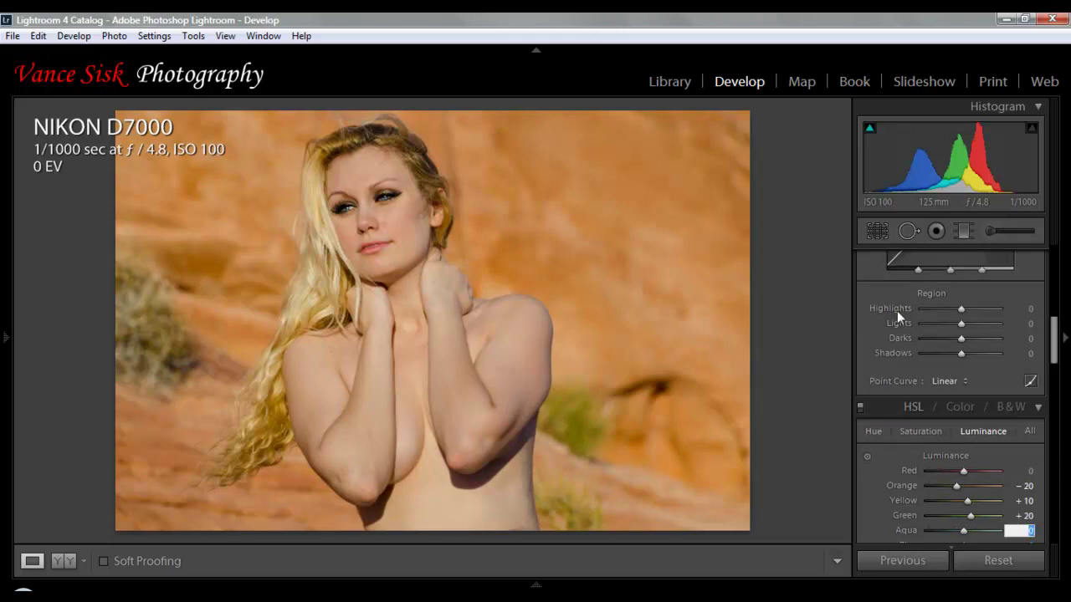
Step: Leave the remaining luminance colours and Split Toning as they are and set the Sharpening Amount to 35, judging it on the eyes
key(Tab)
key(Tab)
key(Tab)
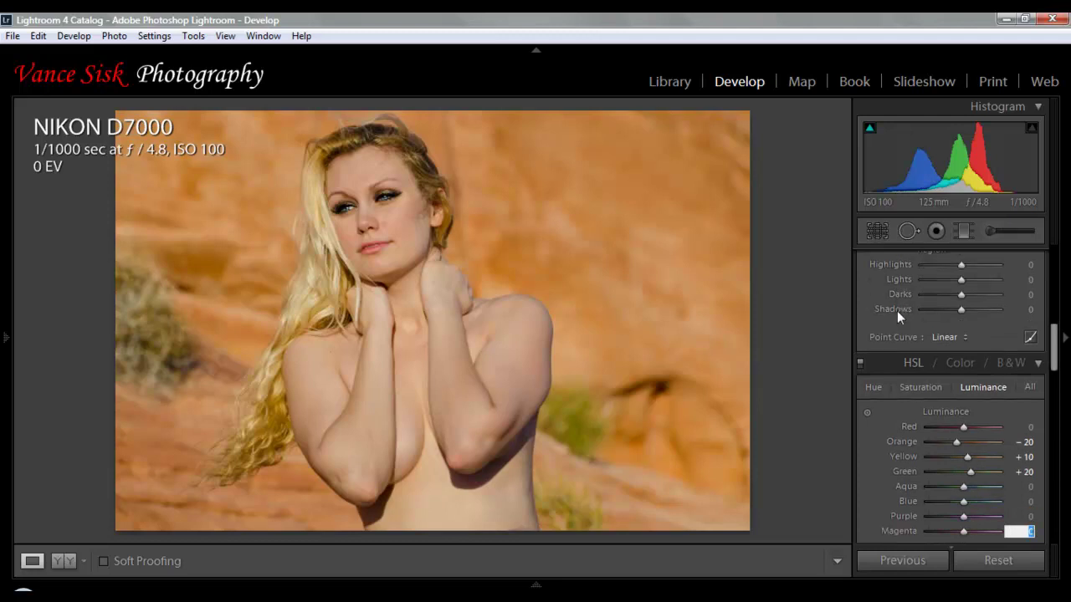
key(Tab)
key(Tab)
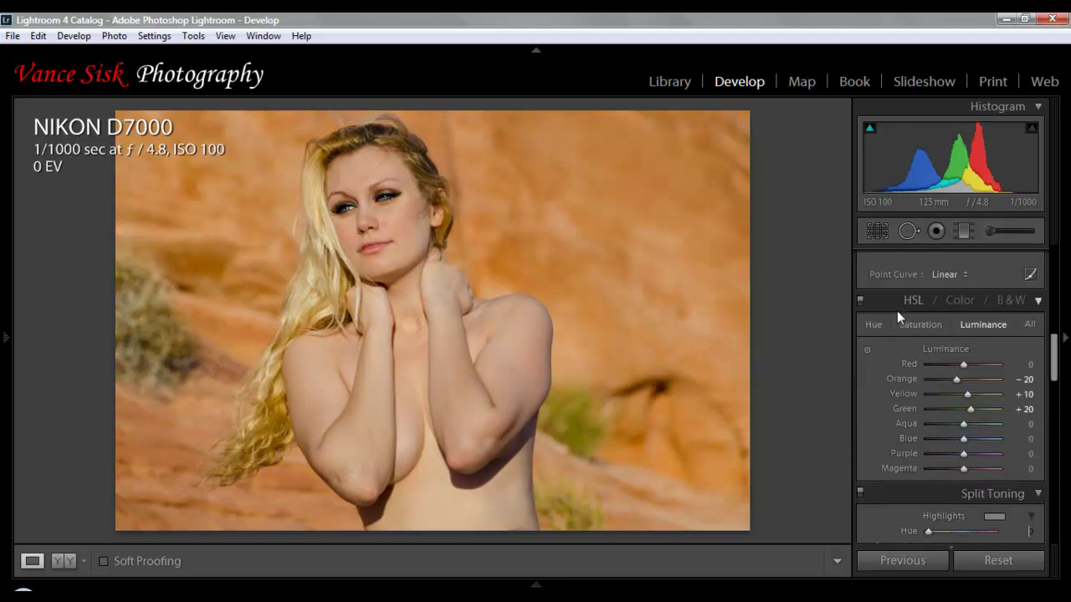
key(Tab)
key(Tab)
key(Tab)
key(Tab)
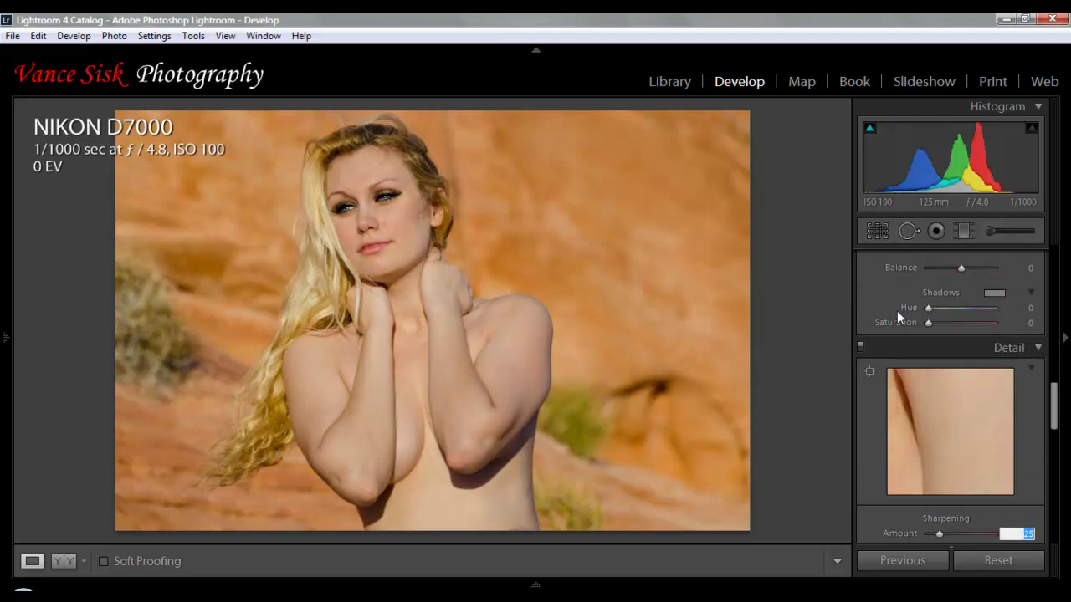
click(372, 198)
click(394, 213)
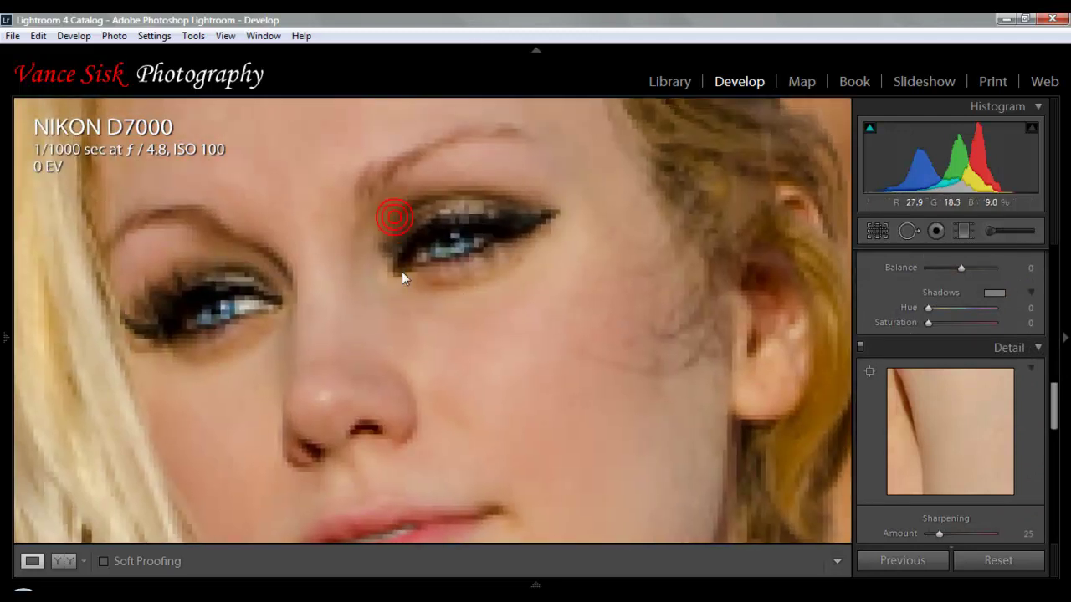
click(1029, 535)
text(35)
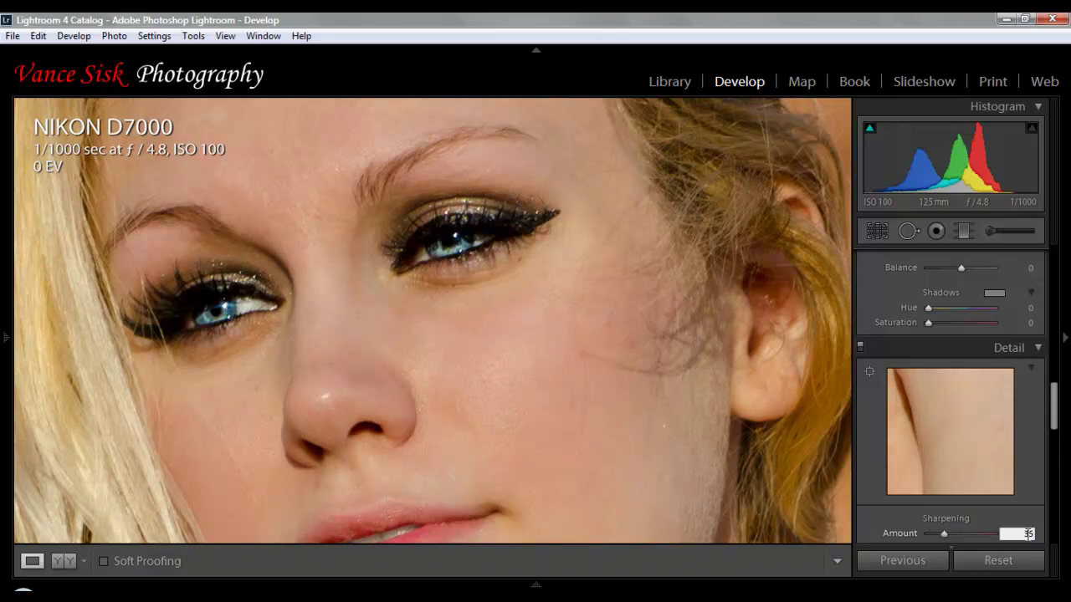
Step: Keep the other sharpening values and set the Noise Reduction Luminance to 30 with its Detail at 95
key(Tab)
key(Tab)
key(Tab)
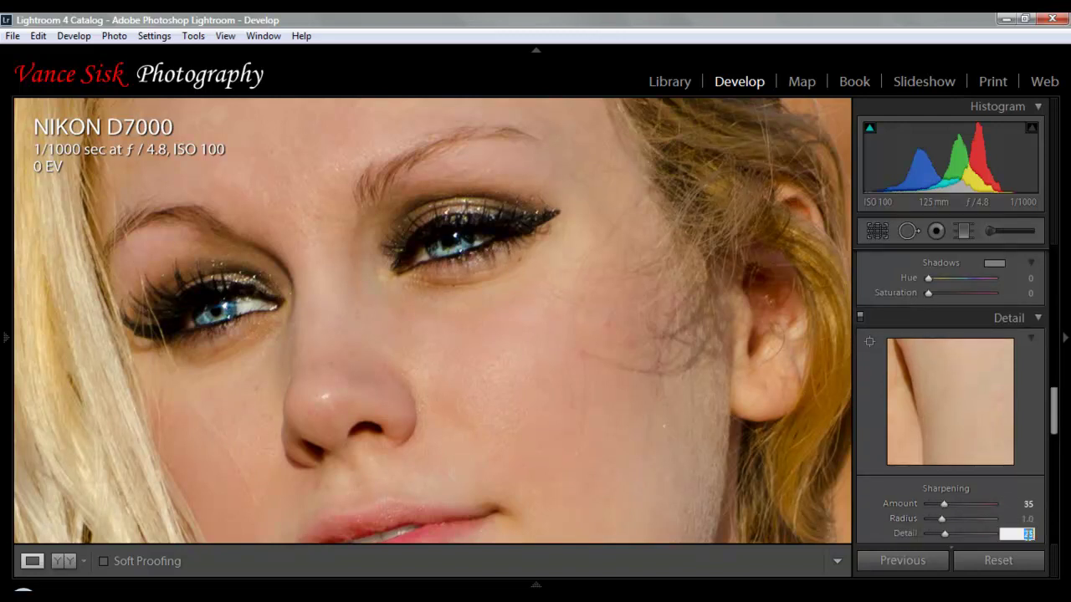
key(Tab)
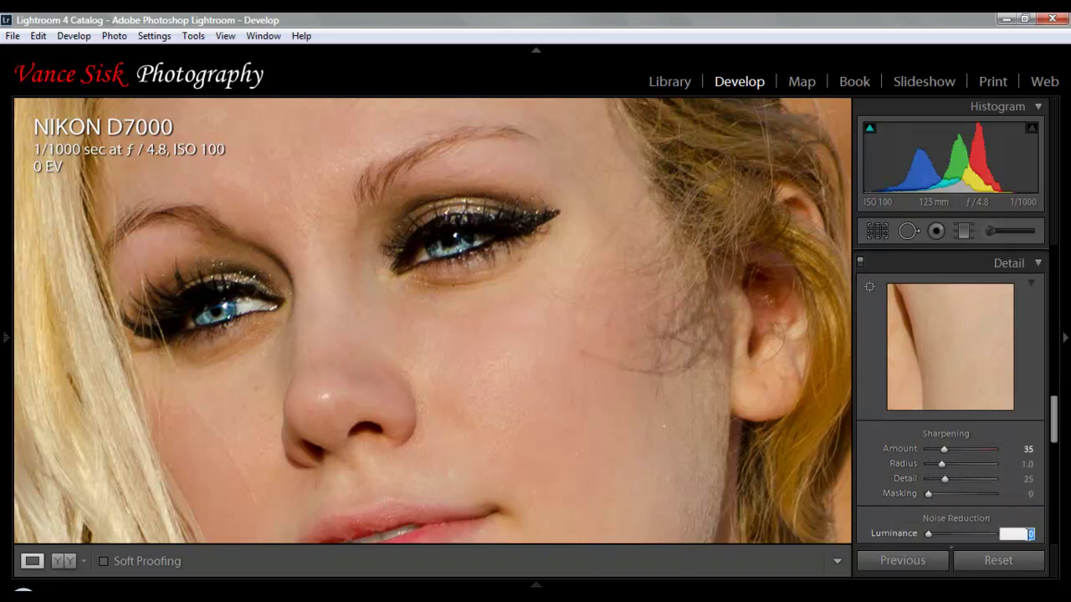
key(Return)
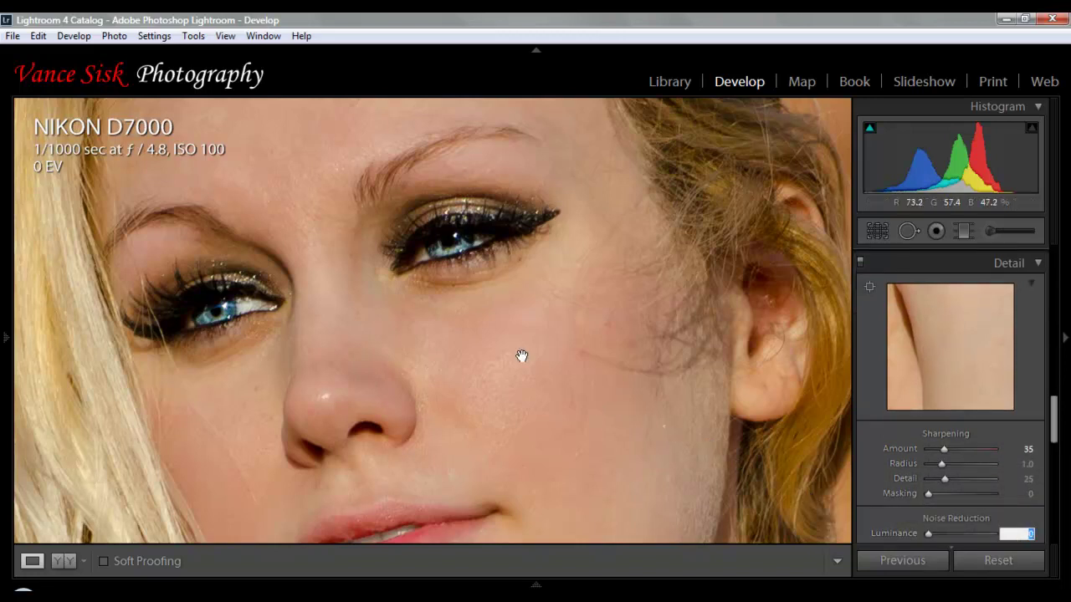
click(713, 454)
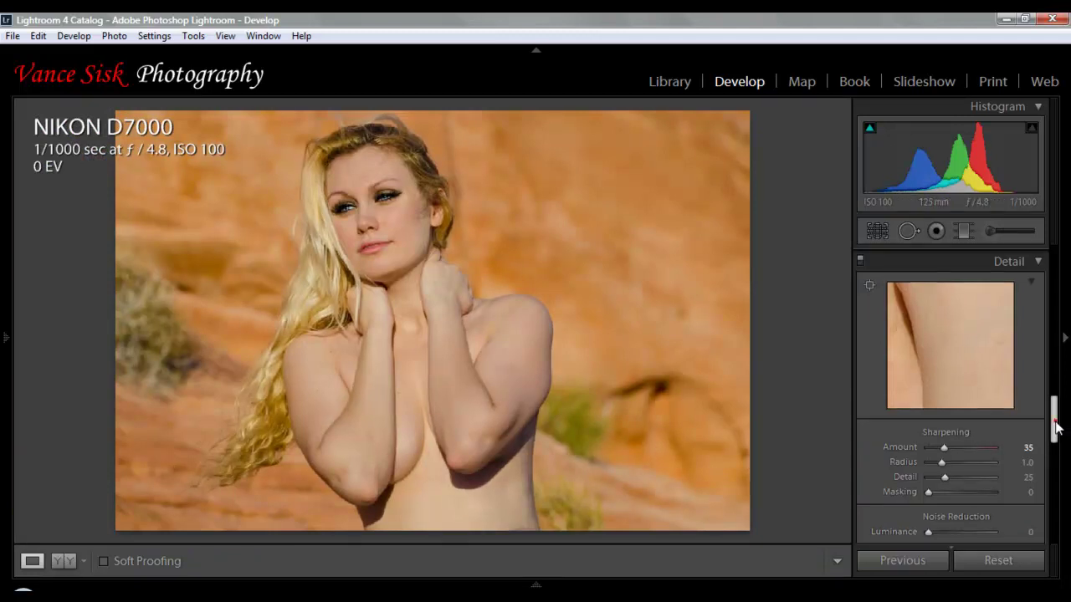
drag(1055, 421, 1056, 442)
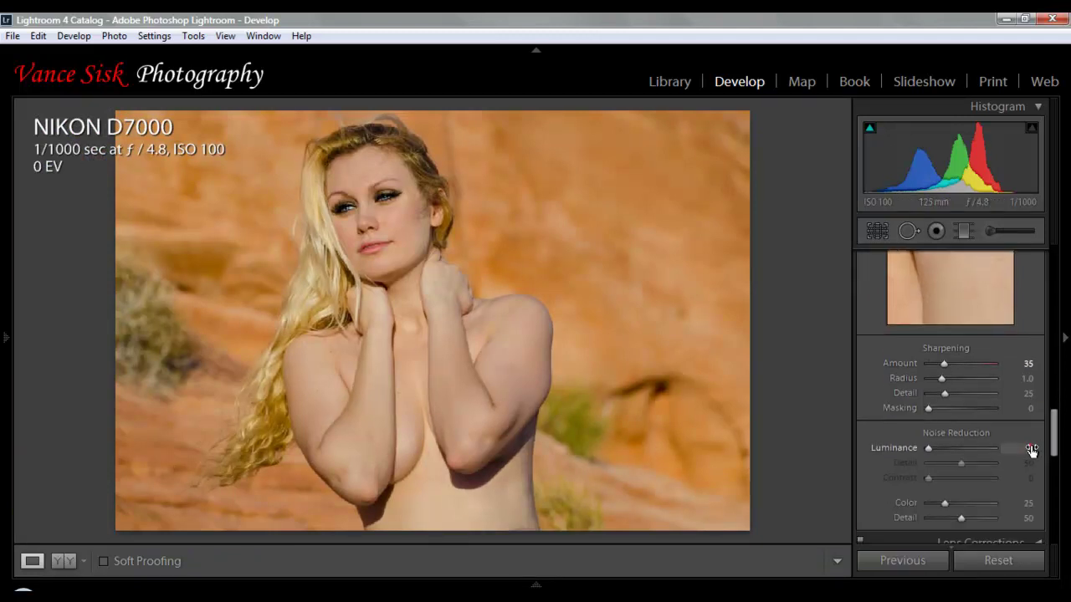
click(1031, 448)
text(025)
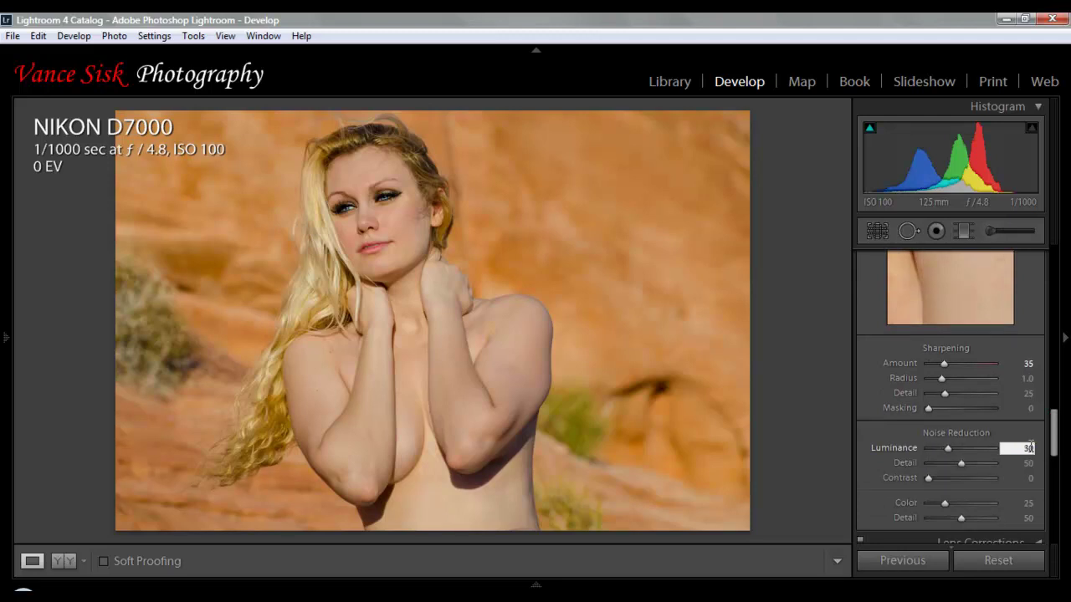
key(Tab)
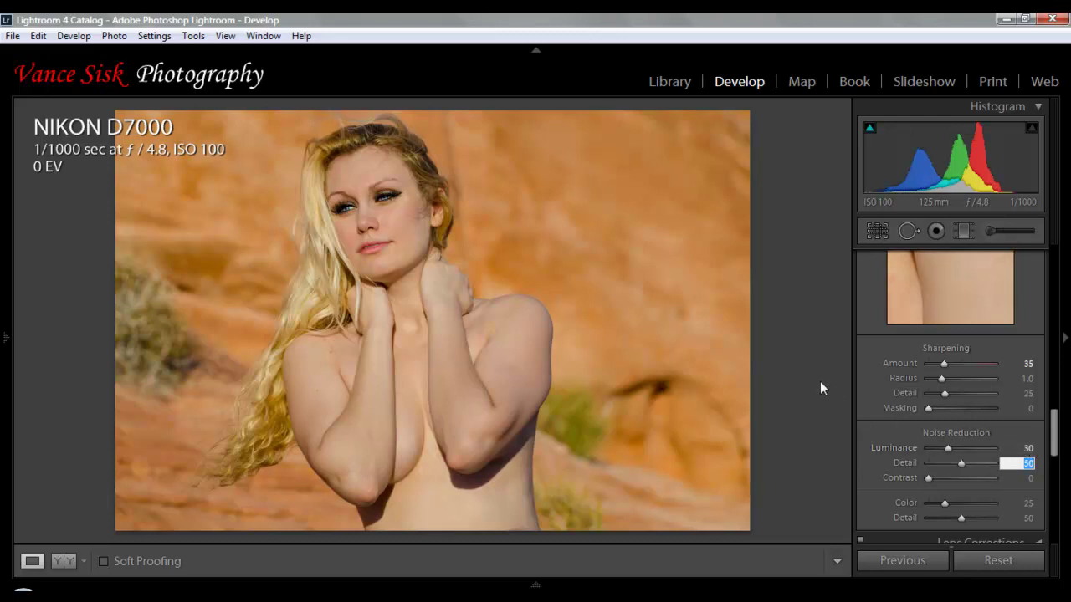
text(95)
key(Tab)
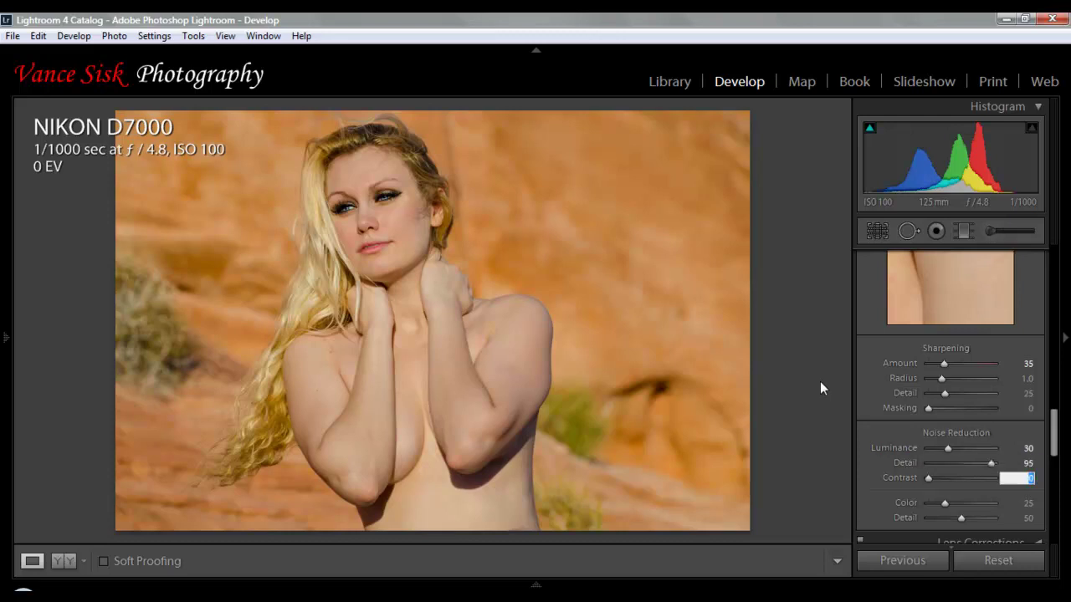
Step: Set the Color noise reduction to 30 and its Detail to 95
key(Tab)
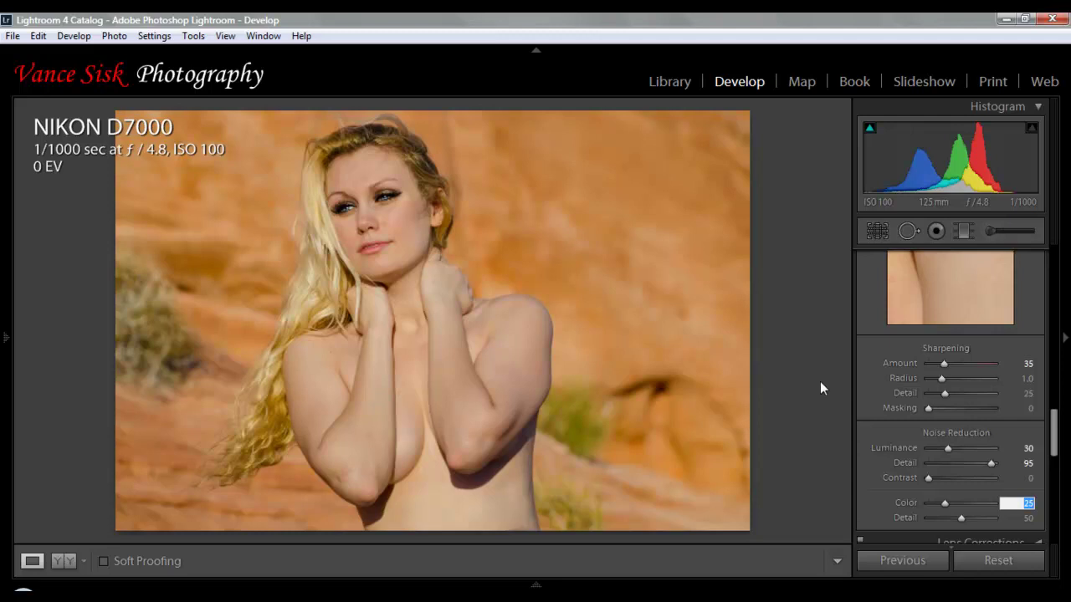
text(30)
key(Tab)
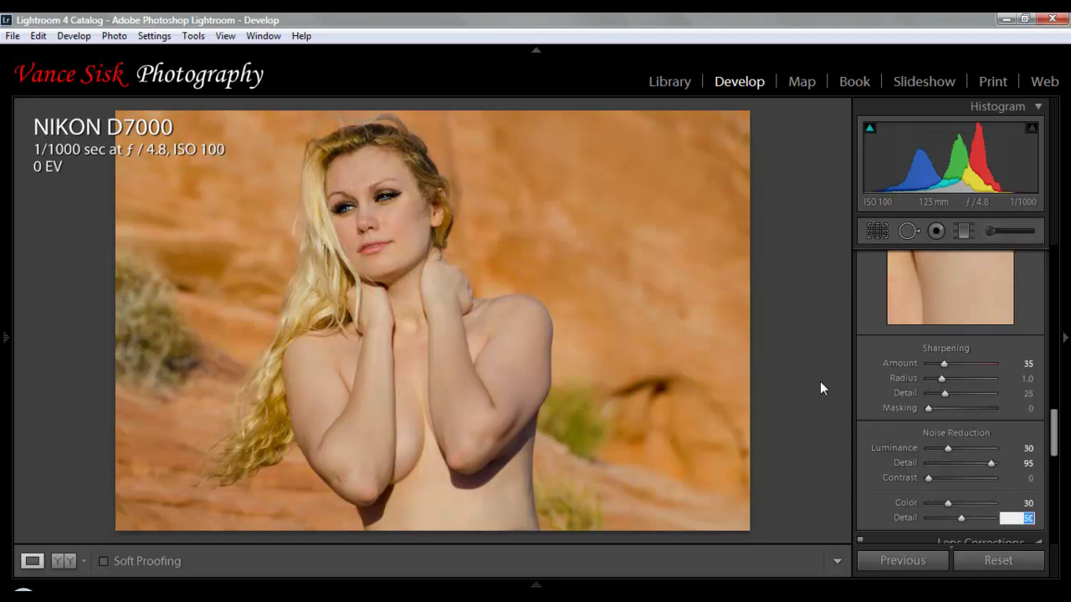
text(95)
key(Return)
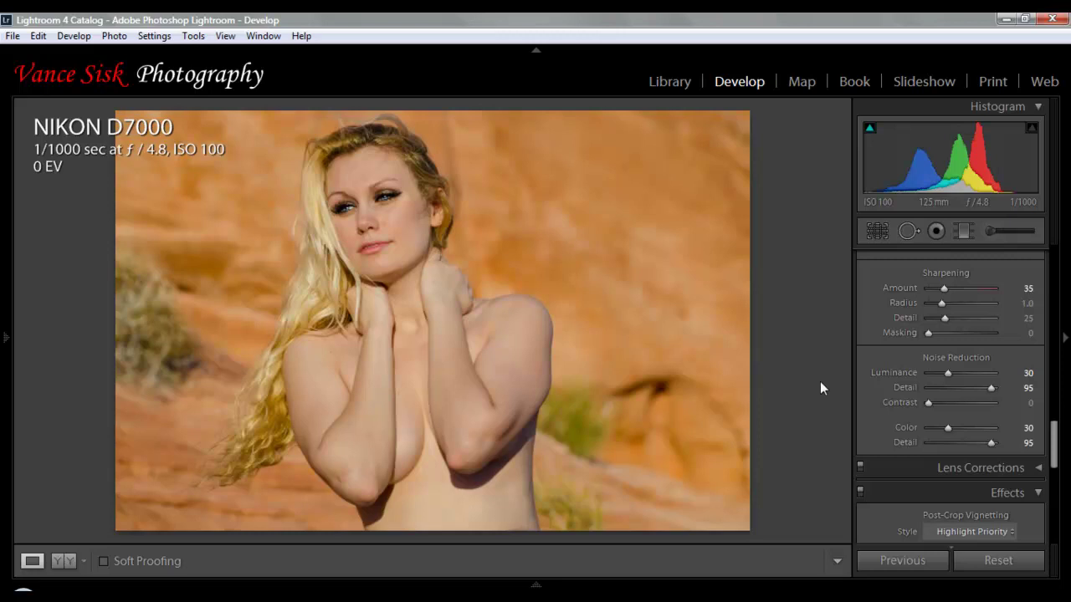
Step: Leave the Lens Corrections unchanged and set the Post-Crop Vignetting Amount to -40
key(Tab)
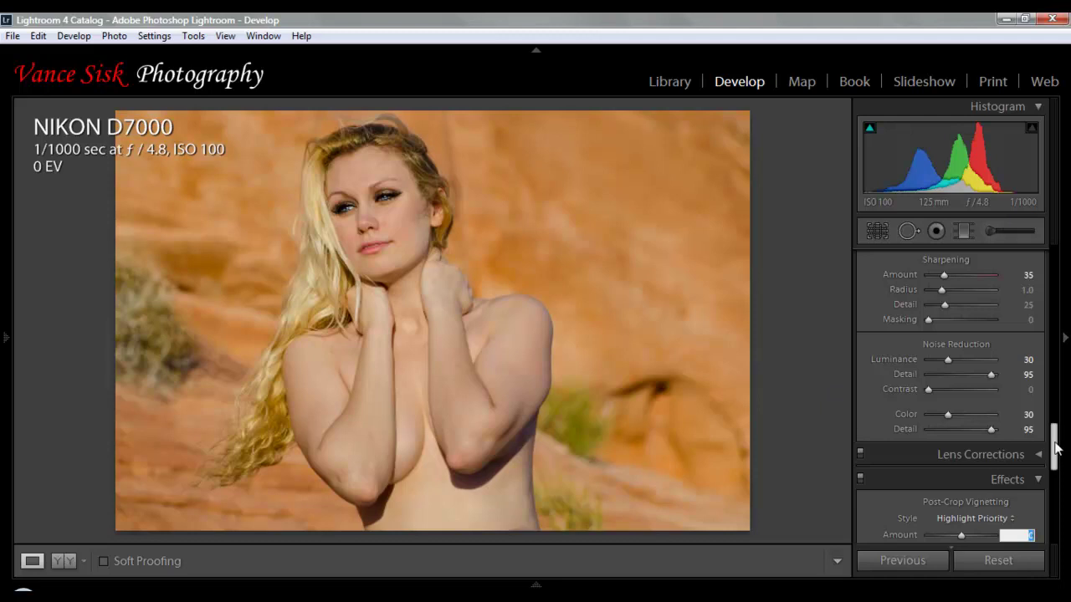
scroll(1054, 445, down, 3)
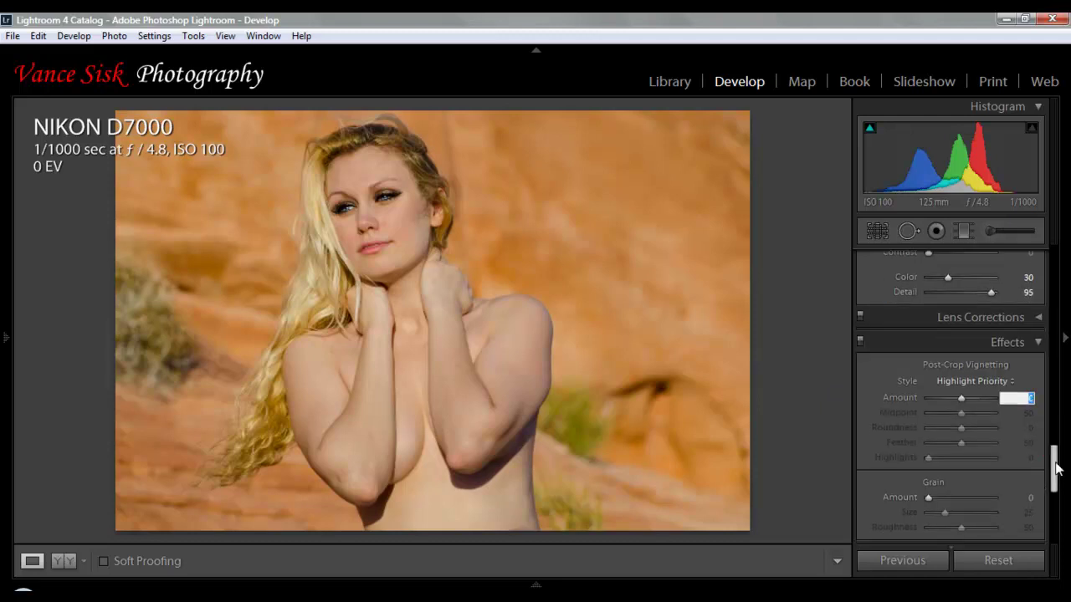
click(1035, 318)
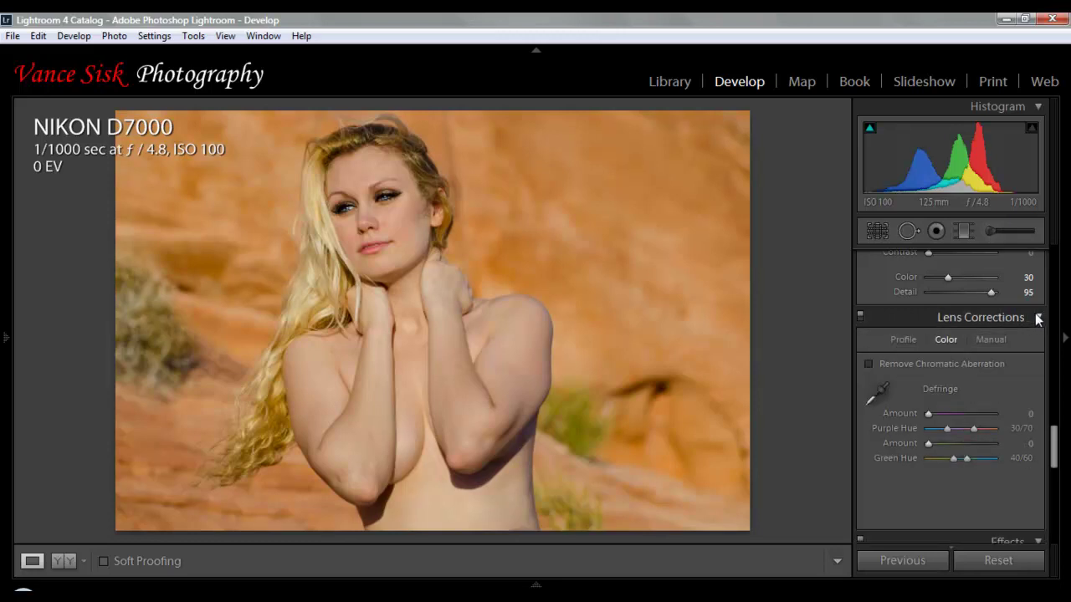
click(1036, 319)
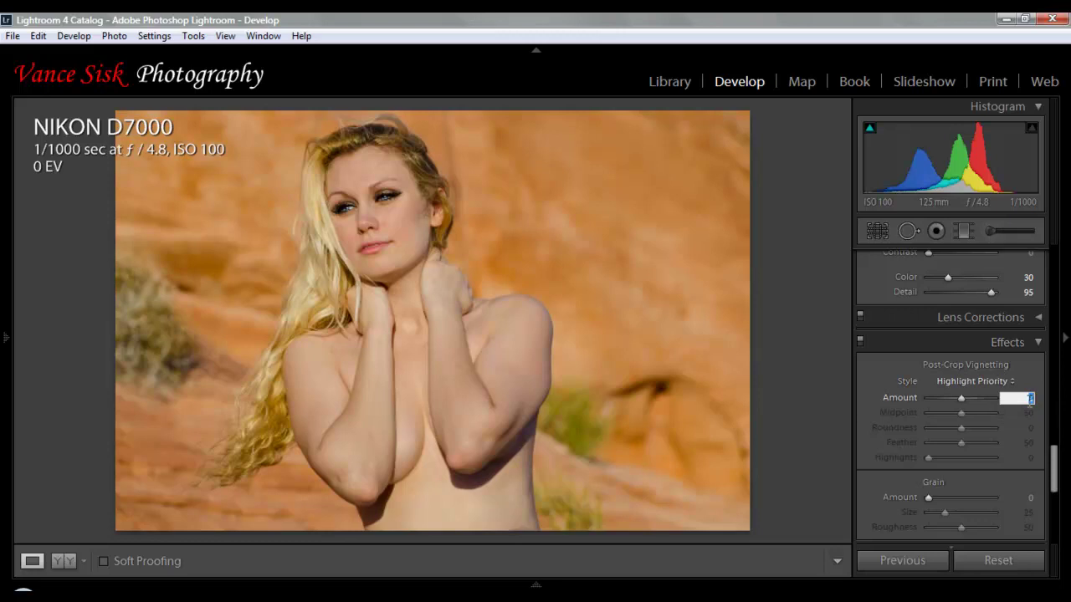
click(1023, 399)
double_click(1036, 399)
text(-40)
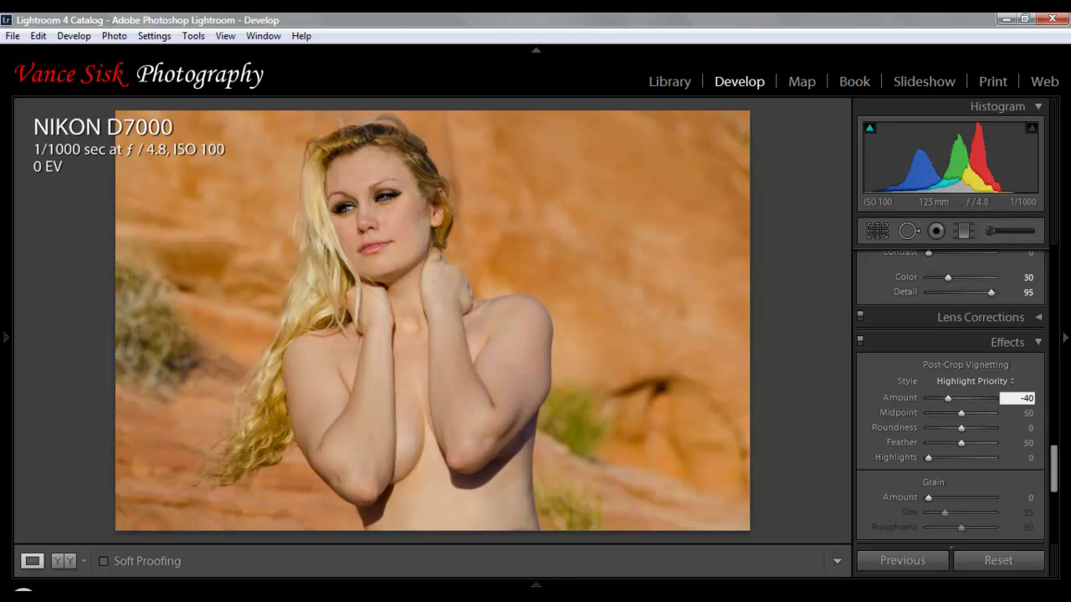
key(Tab)
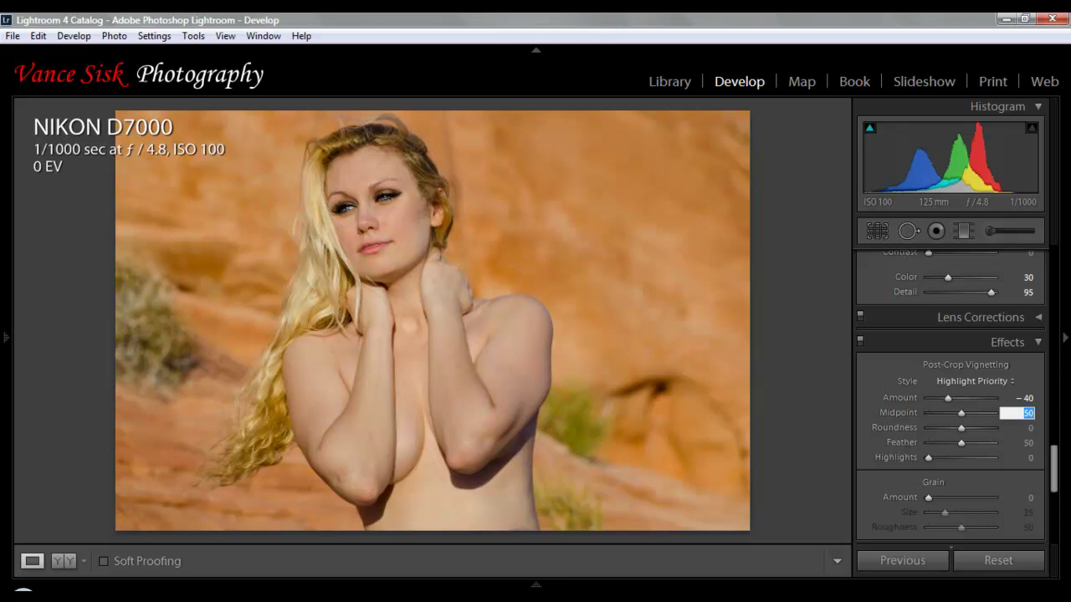
key(Tab)
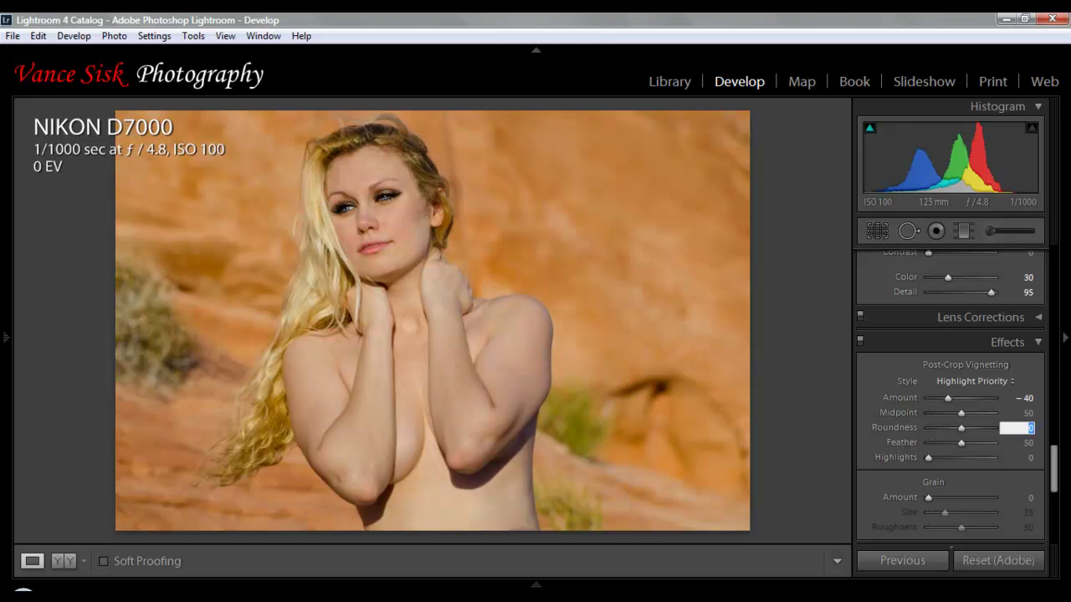
key(shift+Tab)
key(shift+Tab)
key(Return)
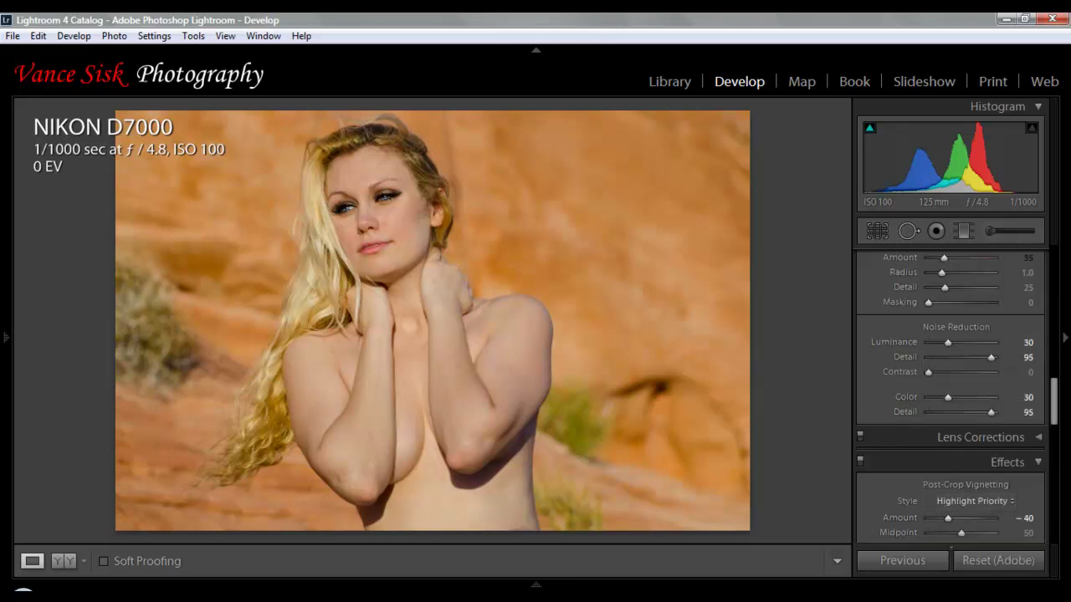
Step: Review the adjustments back up to the Basic settings and examine the retouched face and eyes up close
scroll(1041, 405, up, 3)
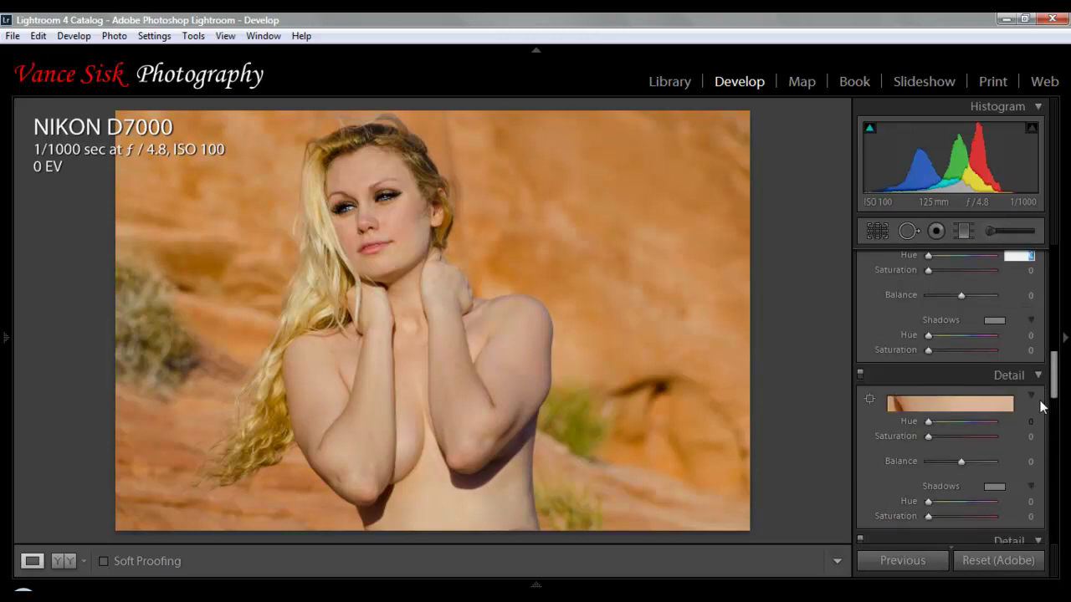
scroll(1042, 406, up, 5)
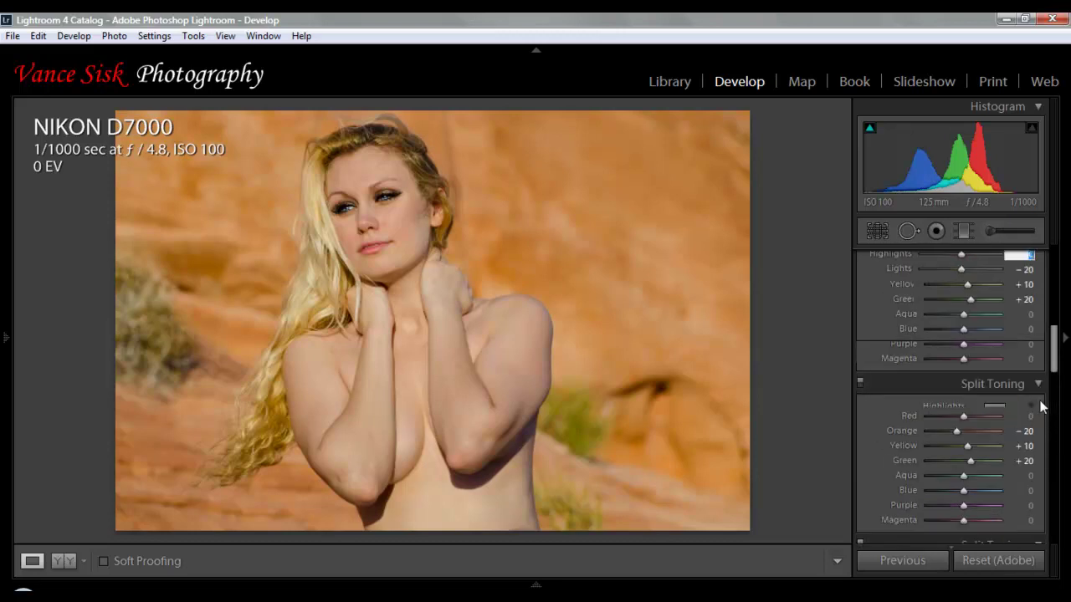
scroll(1042, 406, up, 5)
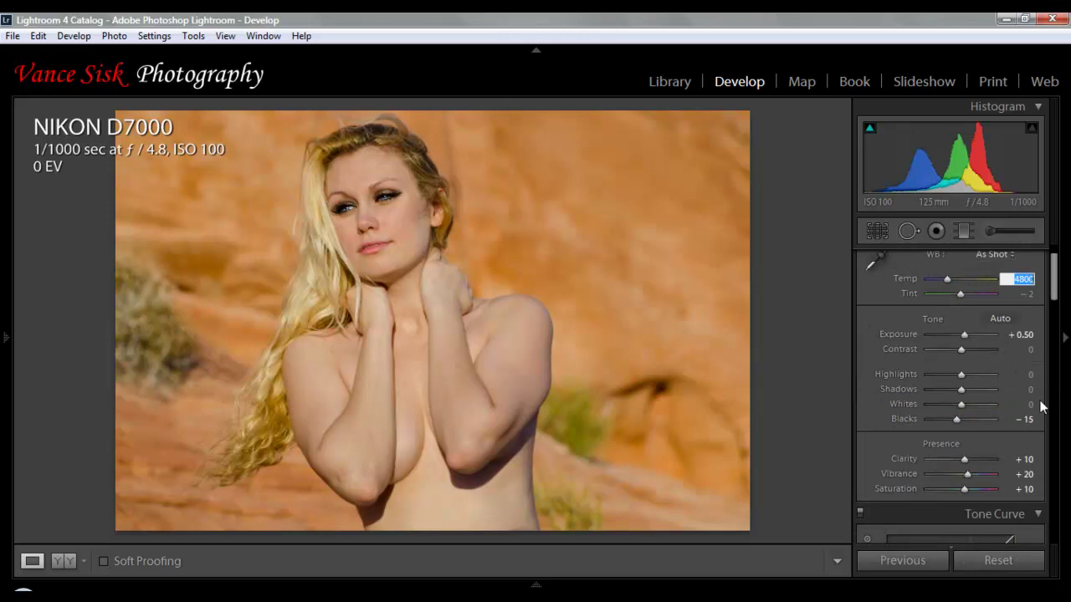
key(period)
key(period)
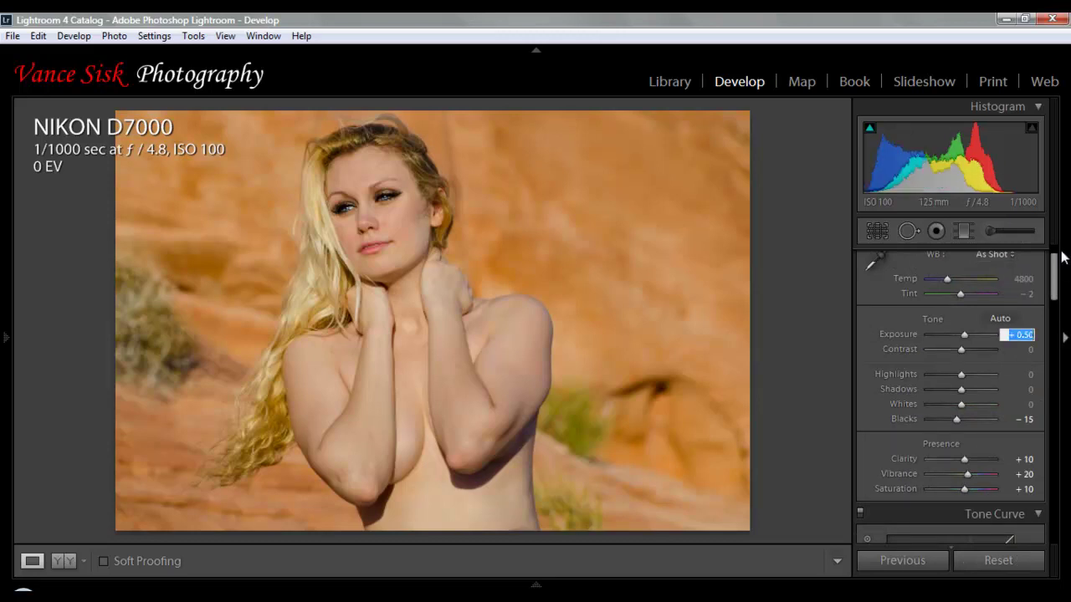
scroll(1056, 266, up, 1)
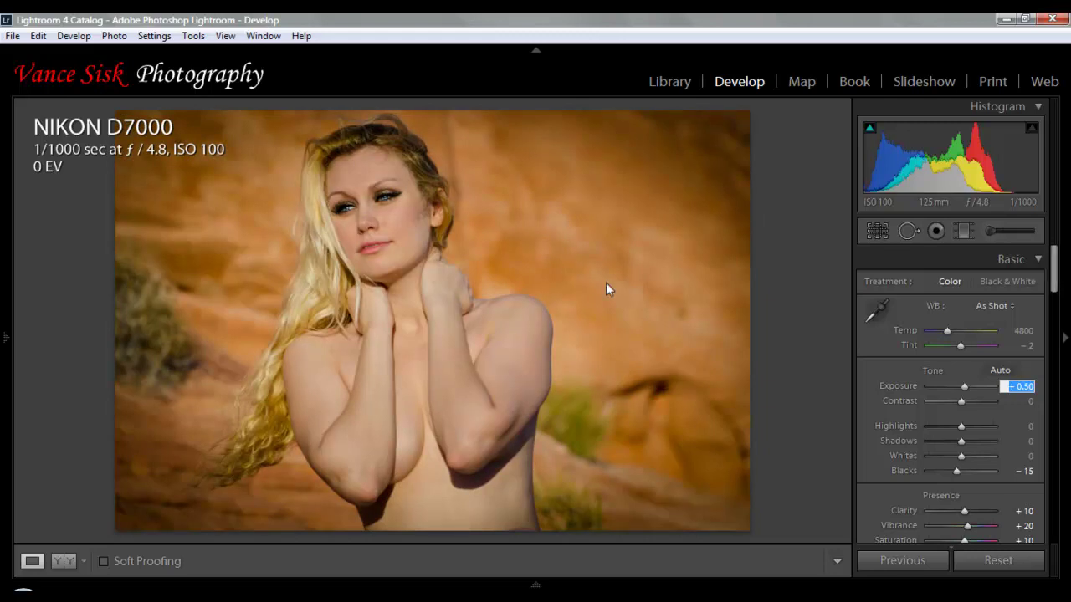
click(384, 219)
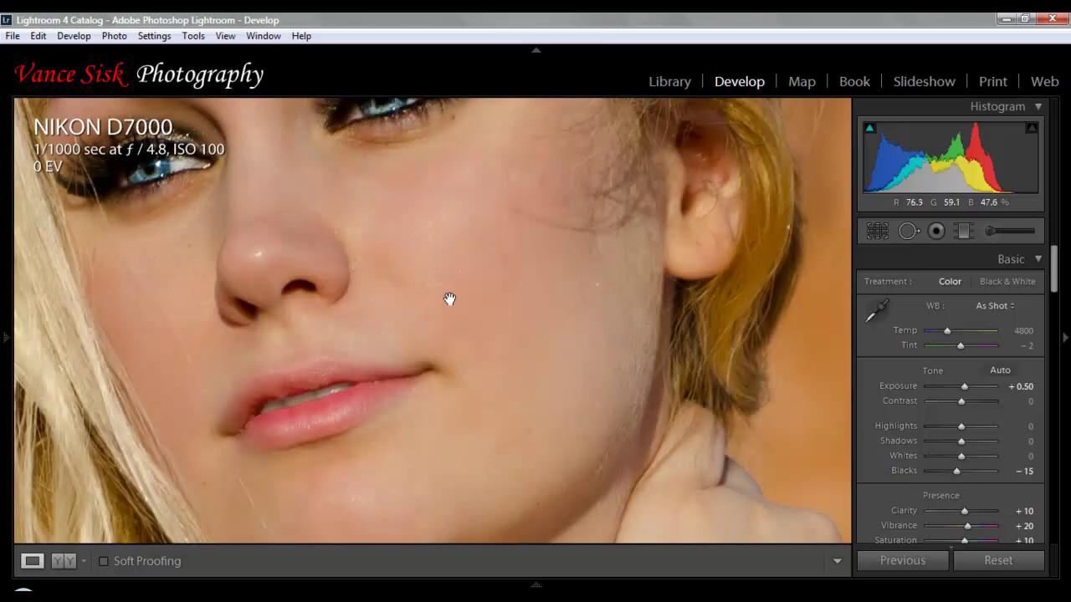
drag(411, 248, 491, 352)
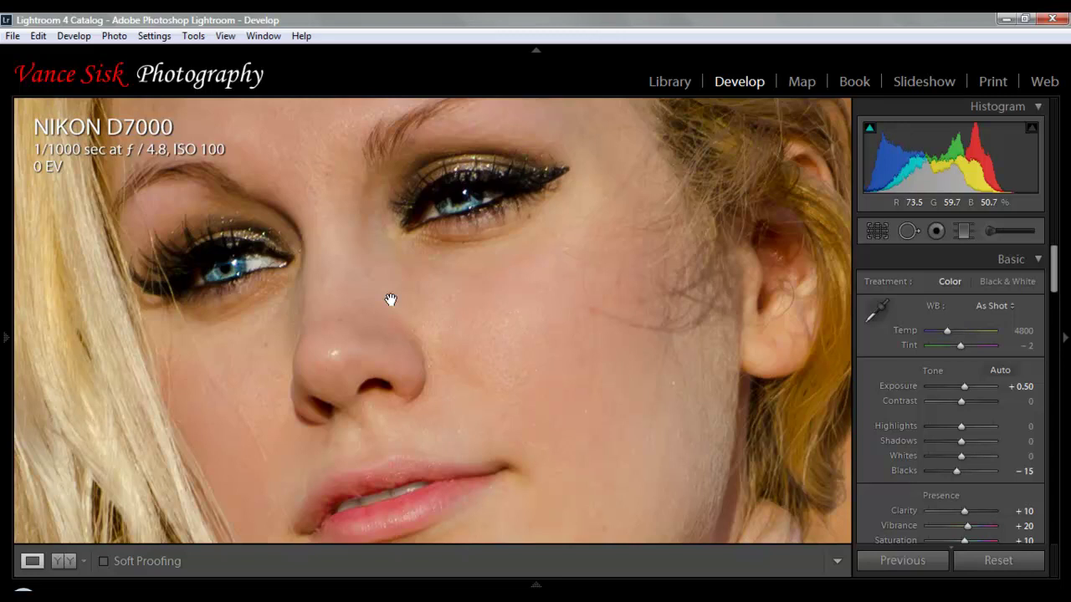
click(456, 287)
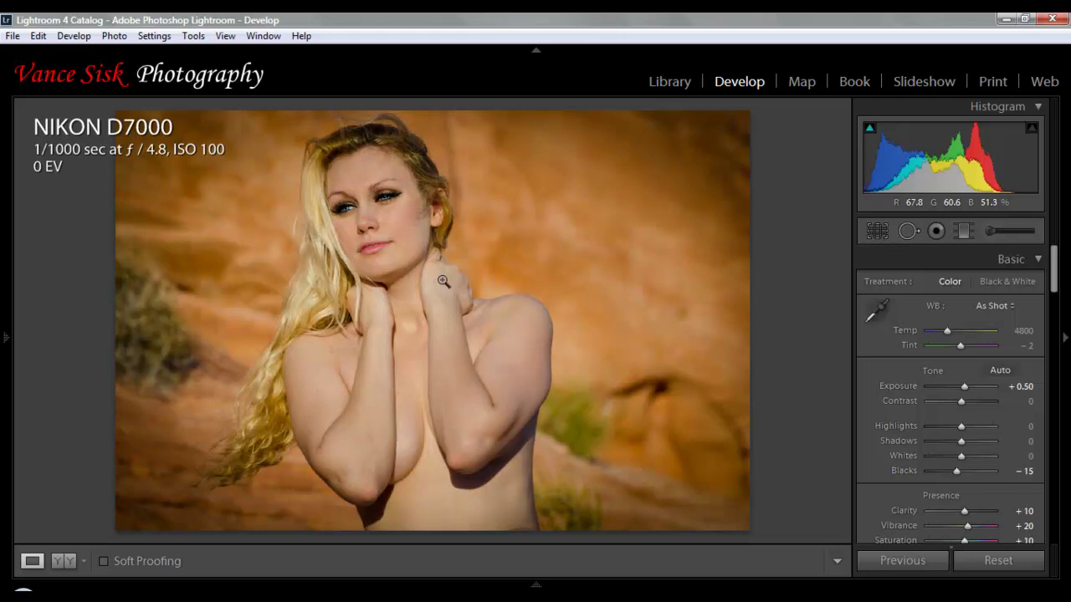
Step: Open a copy of the portrait with Lightroom adjustments in Color Efex Pro 4
right_click(375, 243)
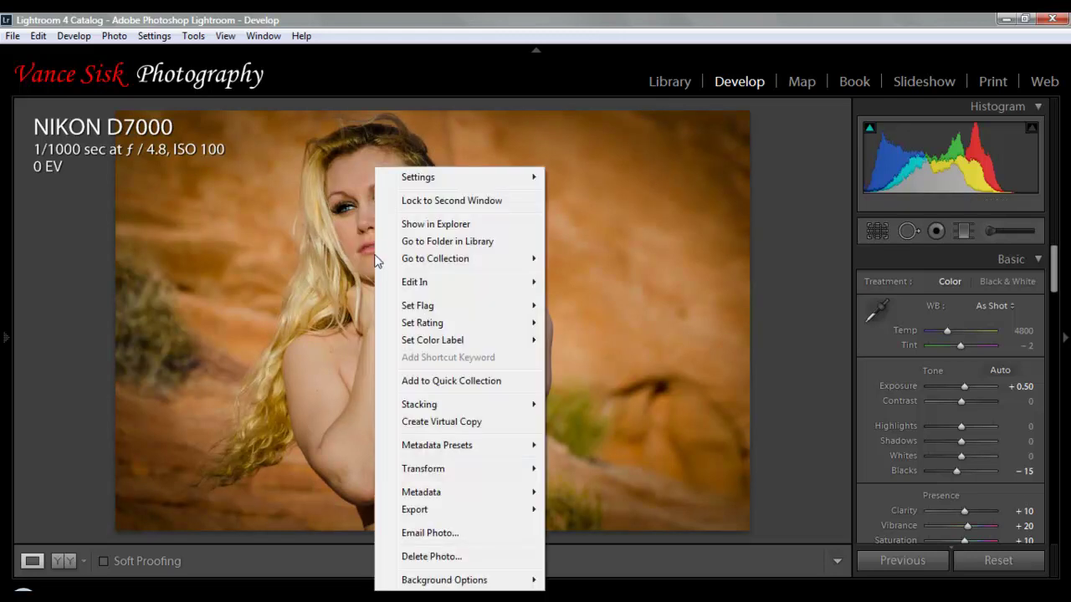
mouse_move(478, 282)
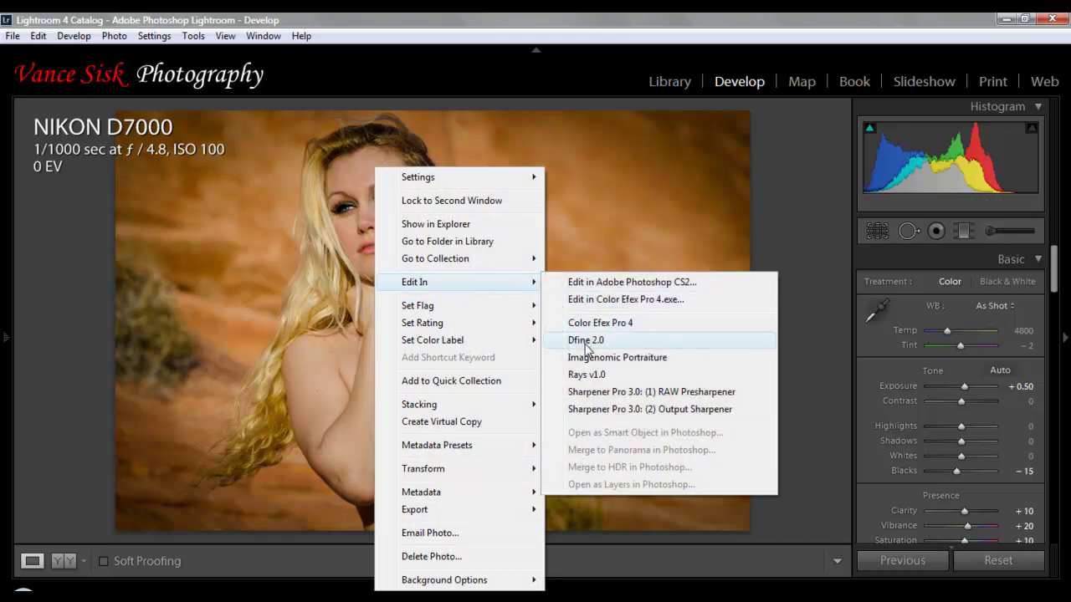
click(636, 326)
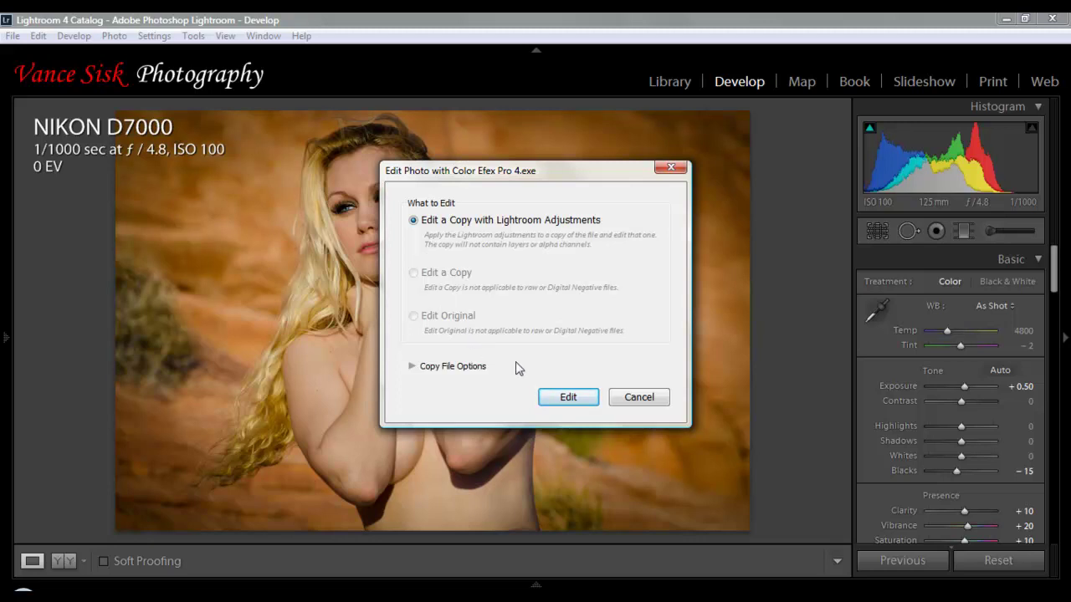
click(563, 400)
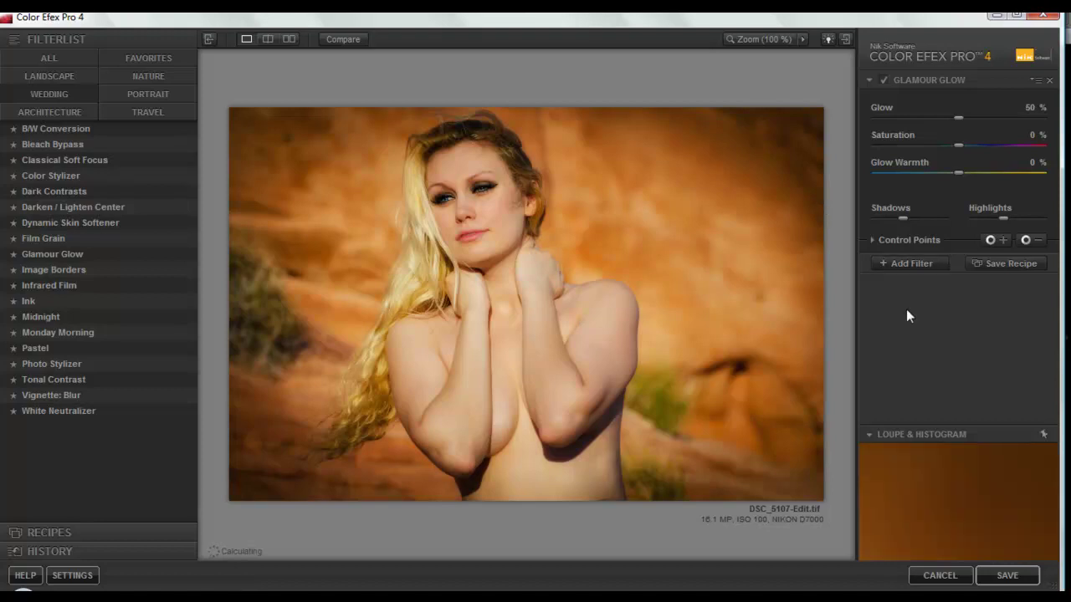
Step: Add a Dynamic Skin Softener filter with the 01 - Default preset on top of Glamour Glow, plus an empty filter slot
click(914, 265)
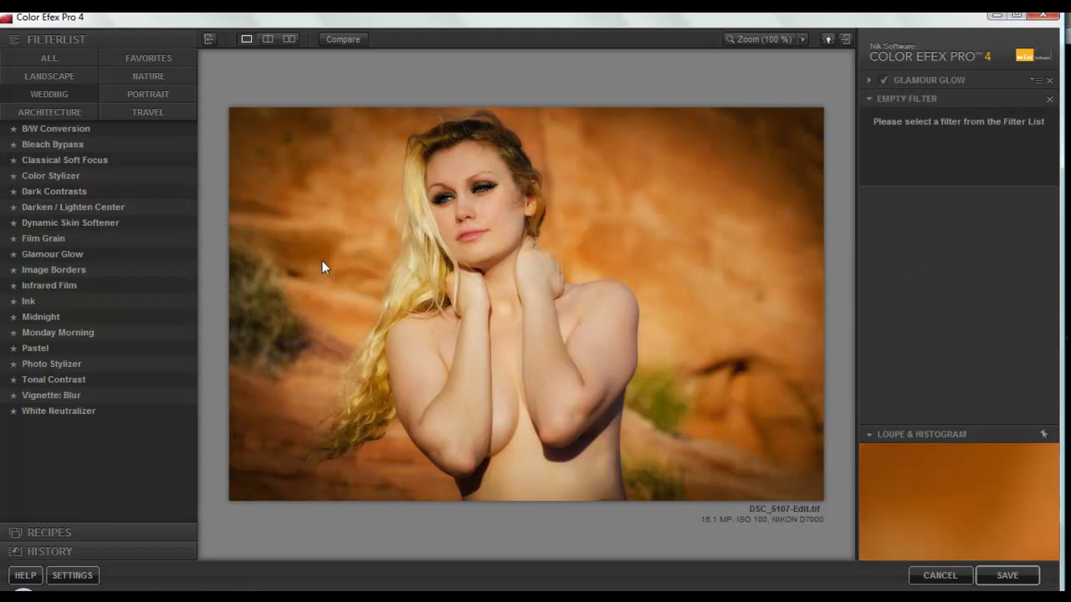
click(188, 222)
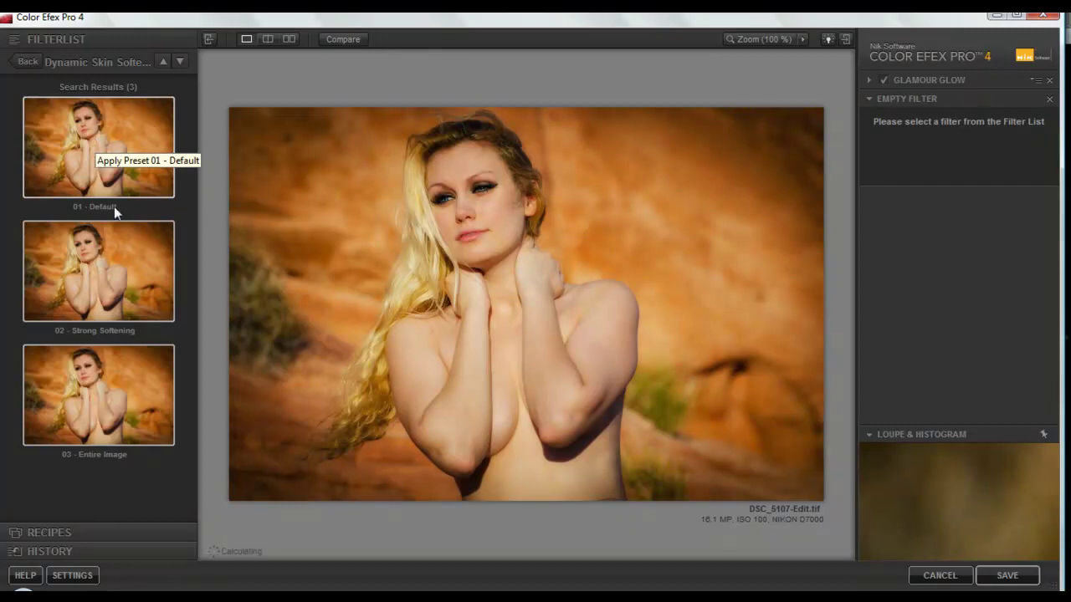
click(113, 166)
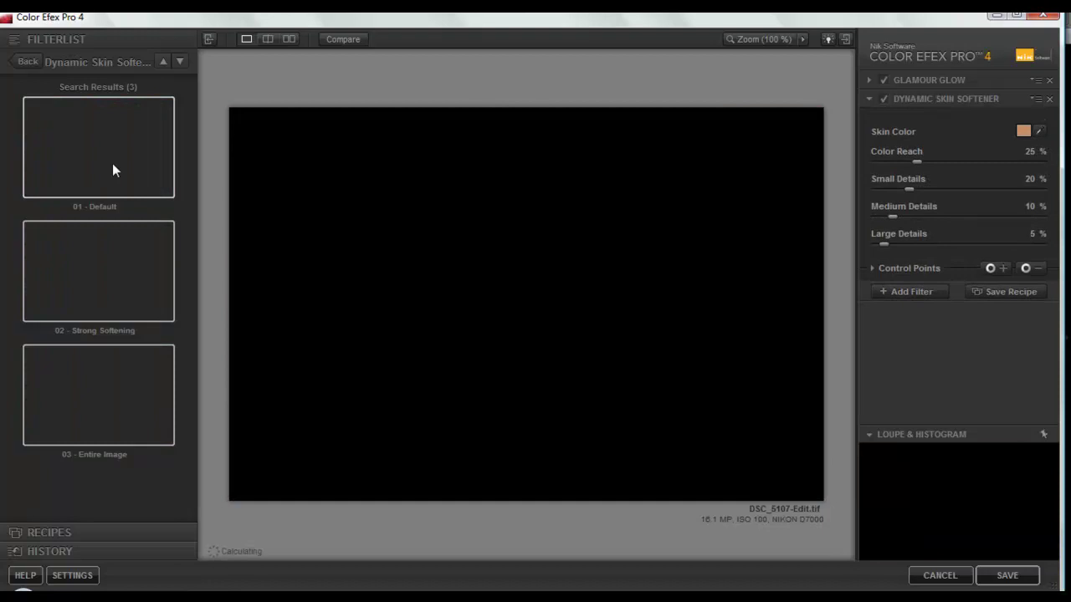
click(112, 163)
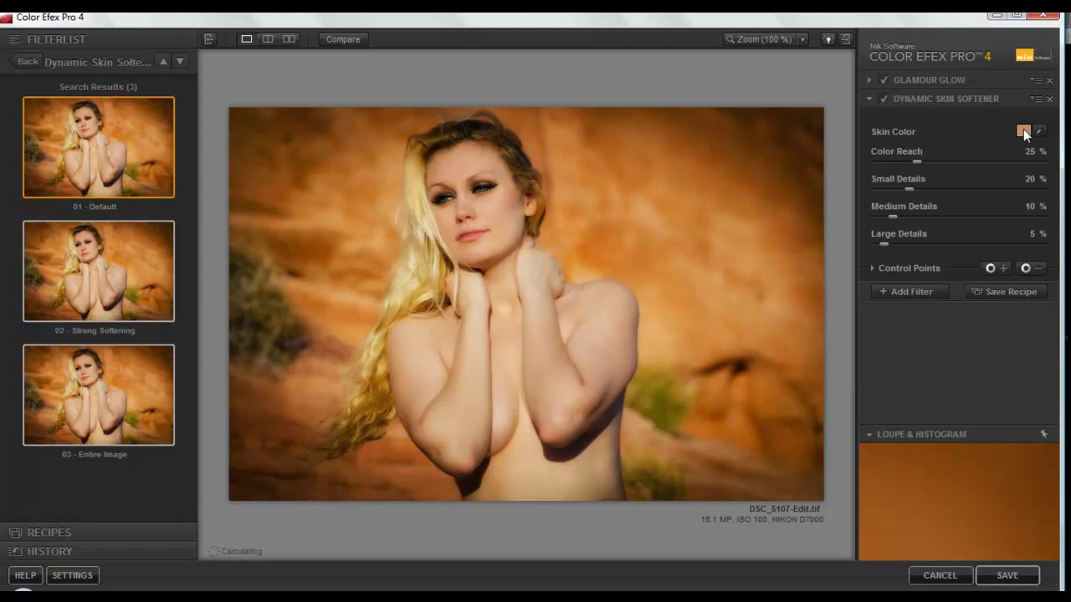
click(912, 293)
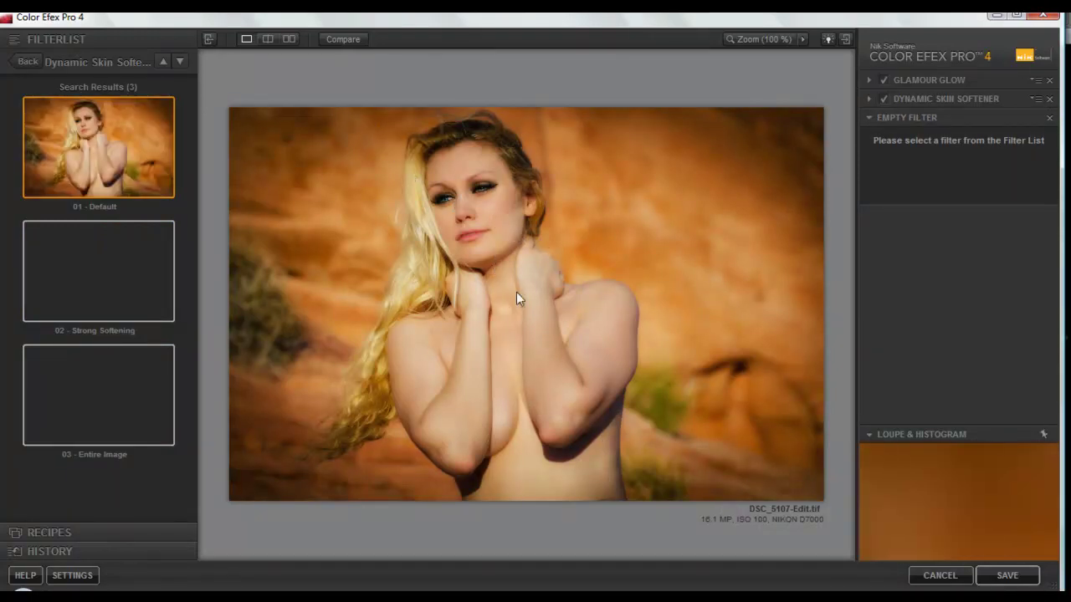
Step: Compare before and after in the split preview, return to the single image view and save the filtered portrait back to Lightroom
click(268, 39)
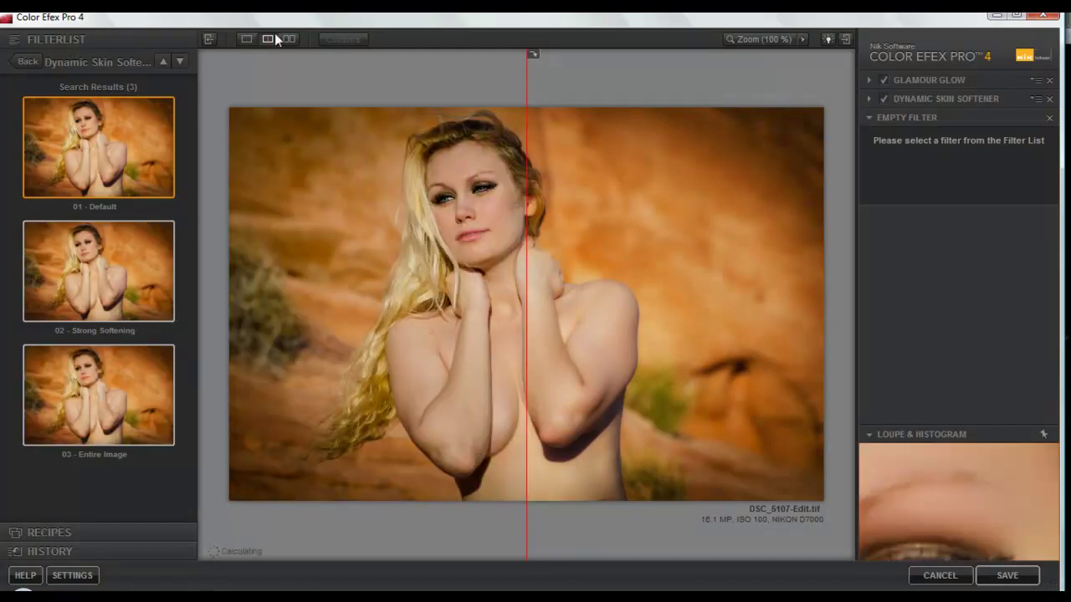
click(247, 39)
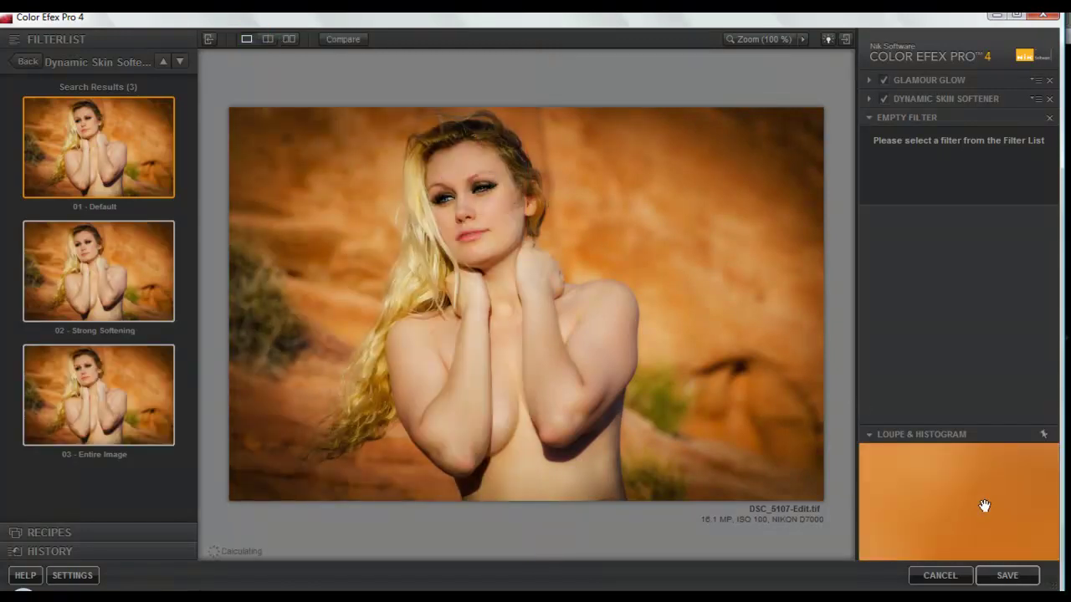
click(1008, 576)
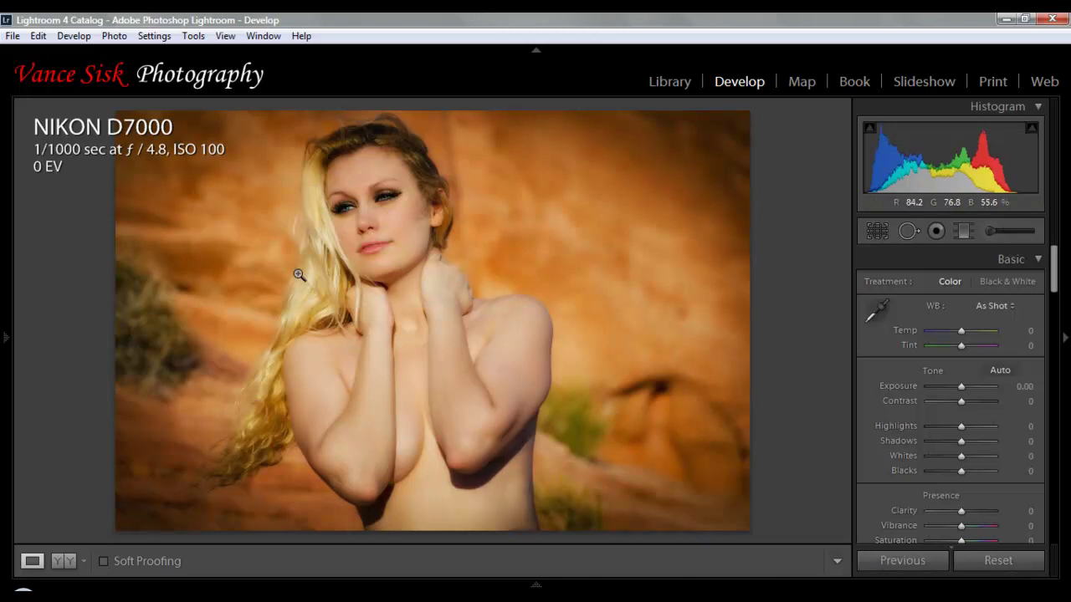
Step: Examine the softened skin, eyes and forehead of the filtered portrait up close
click(385, 197)
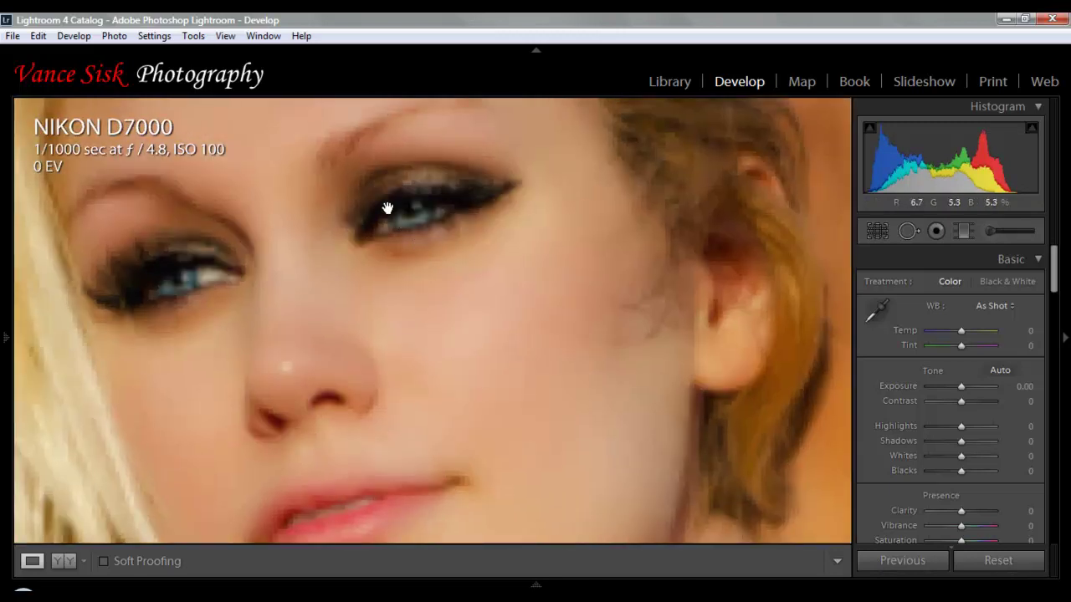
drag(418, 251, 454, 299)
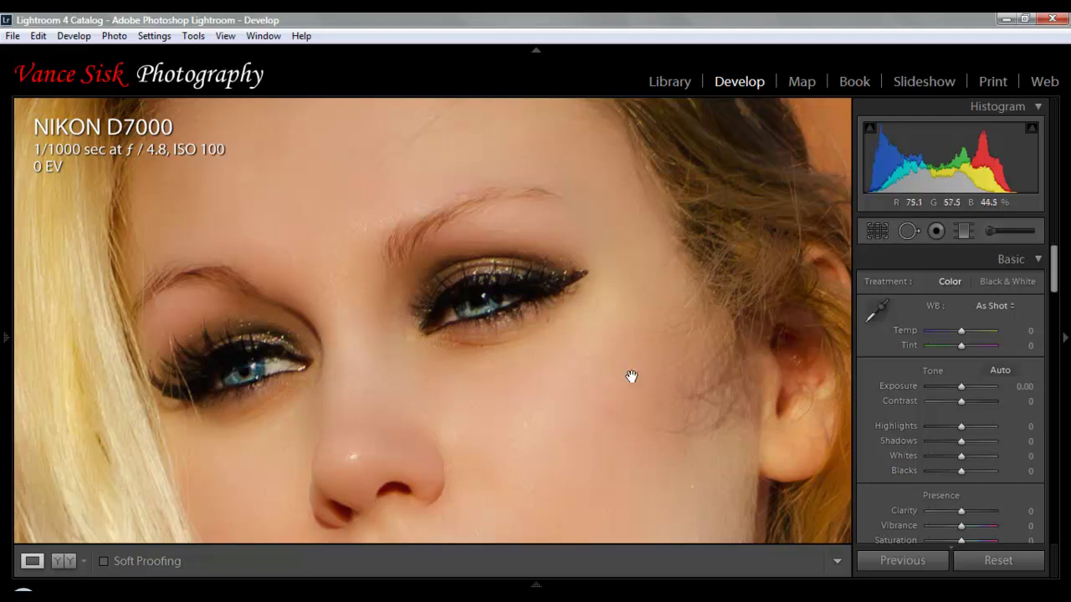
drag(404, 191, 496, 323)
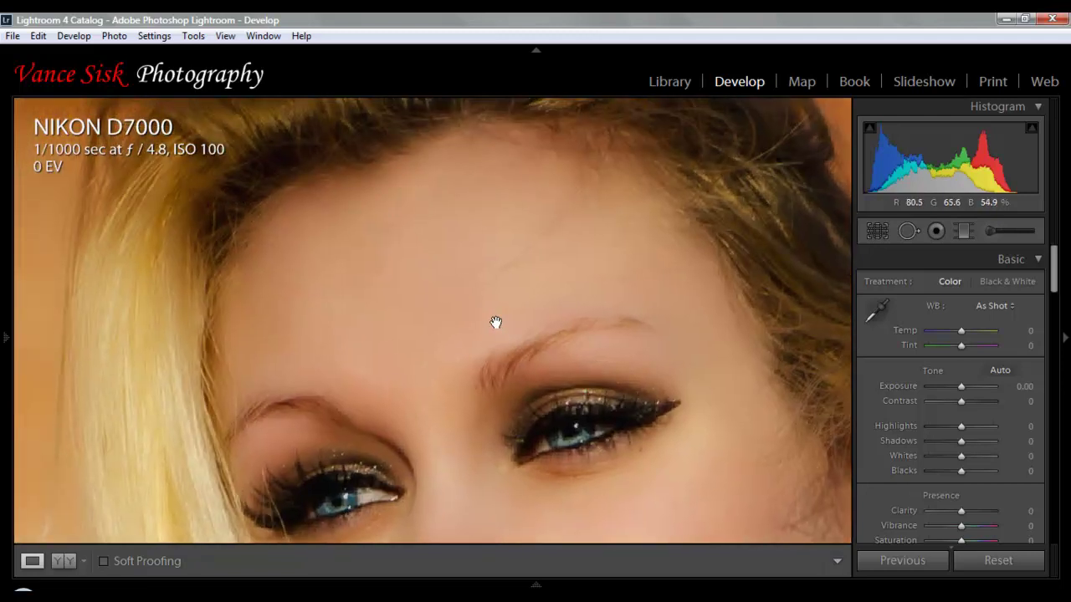
click(496, 323)
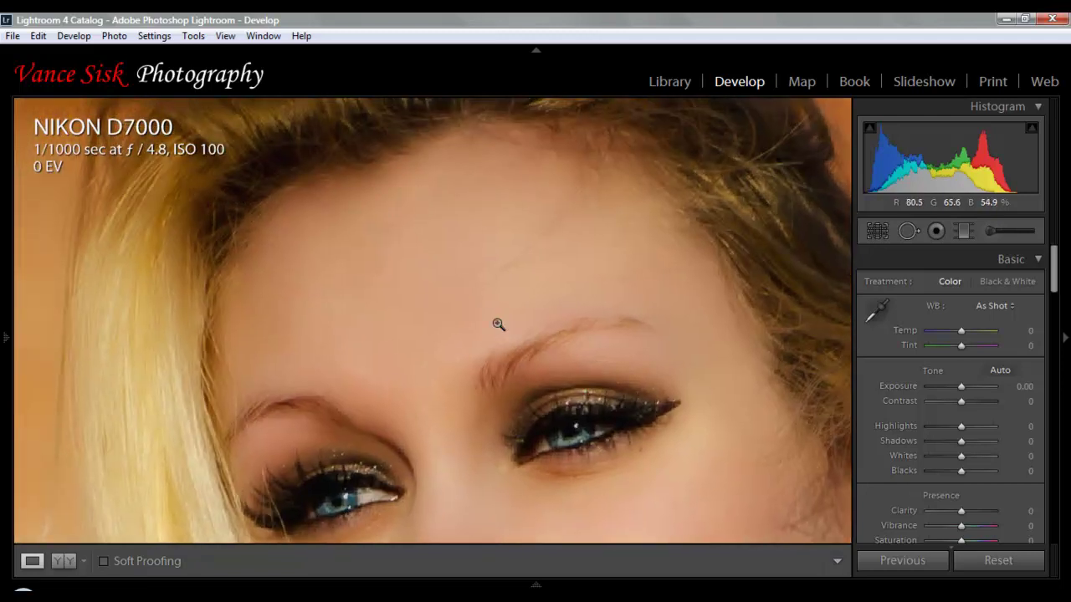